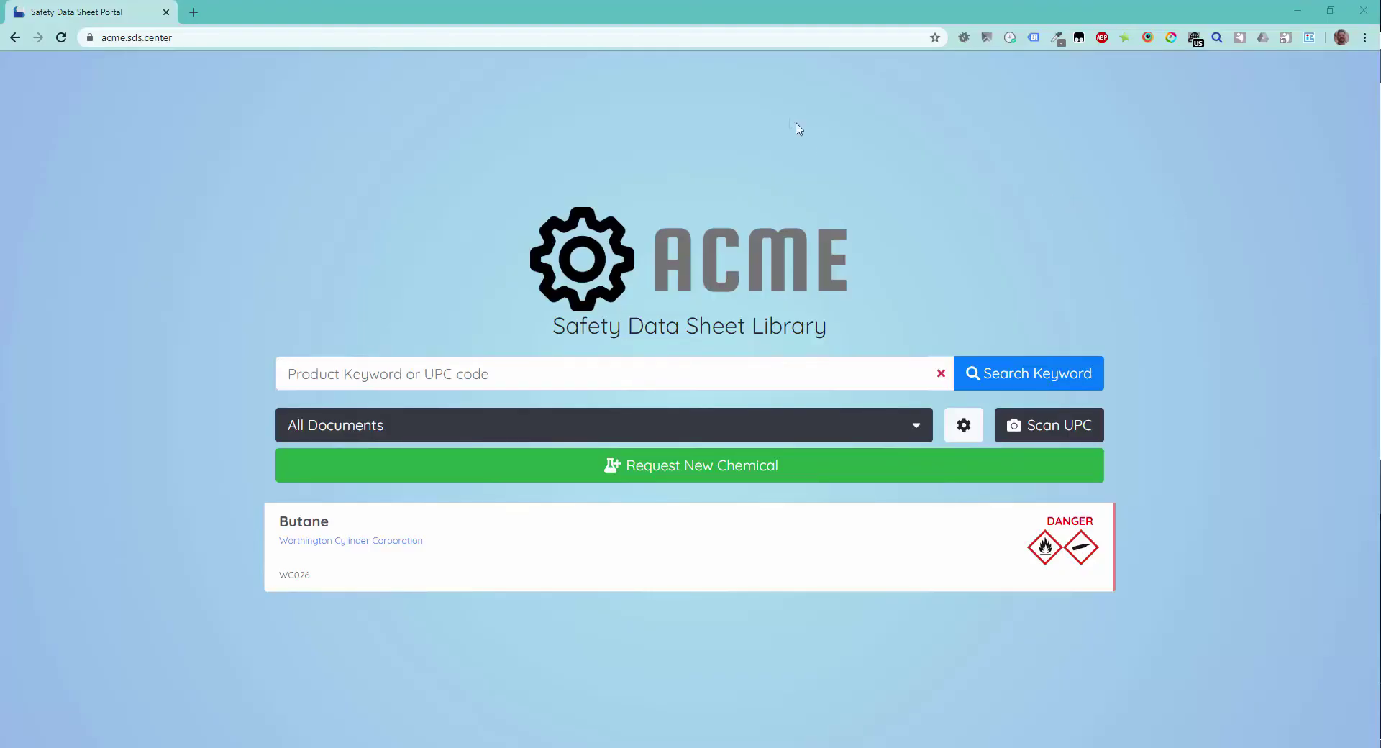
Go to the /admin portal and open Add New Chemicals on the Upload SDS Files tab
click(434, 40)
click(433, 40)
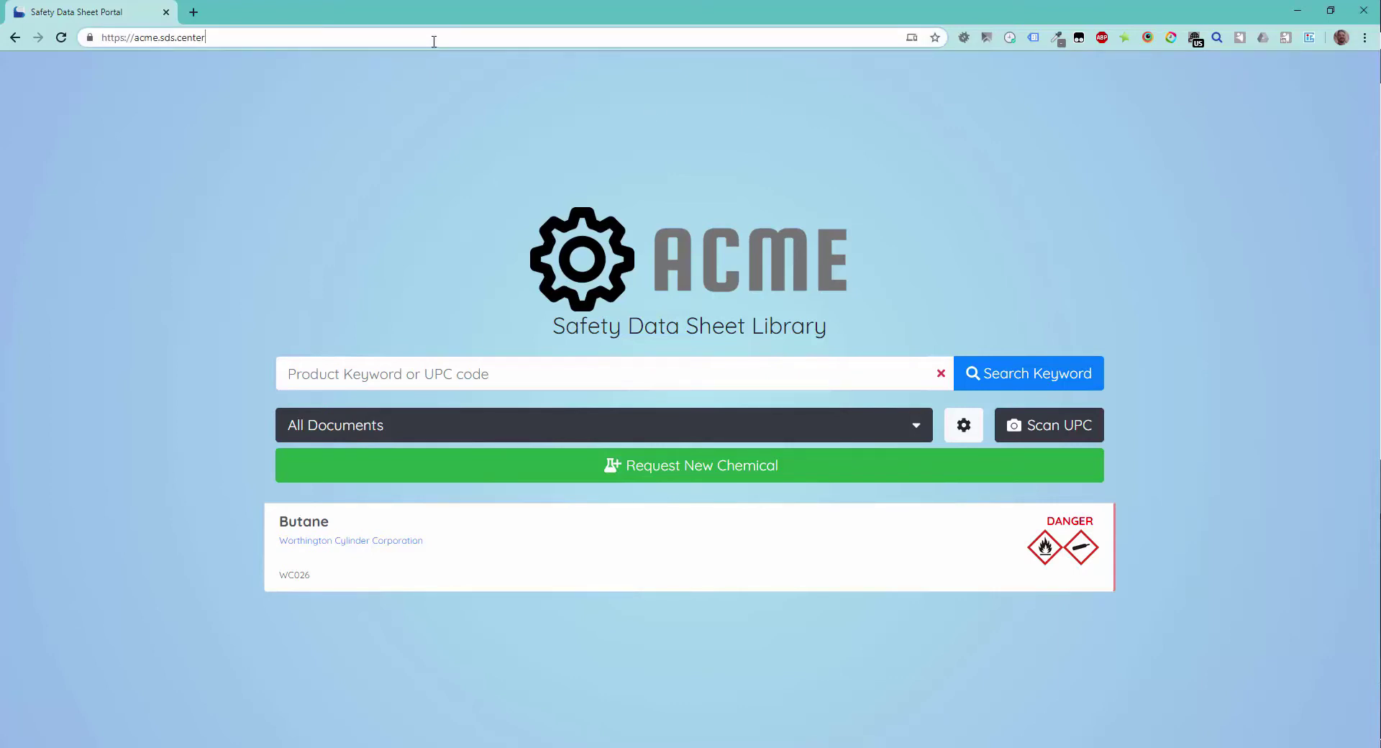
text(/admin)
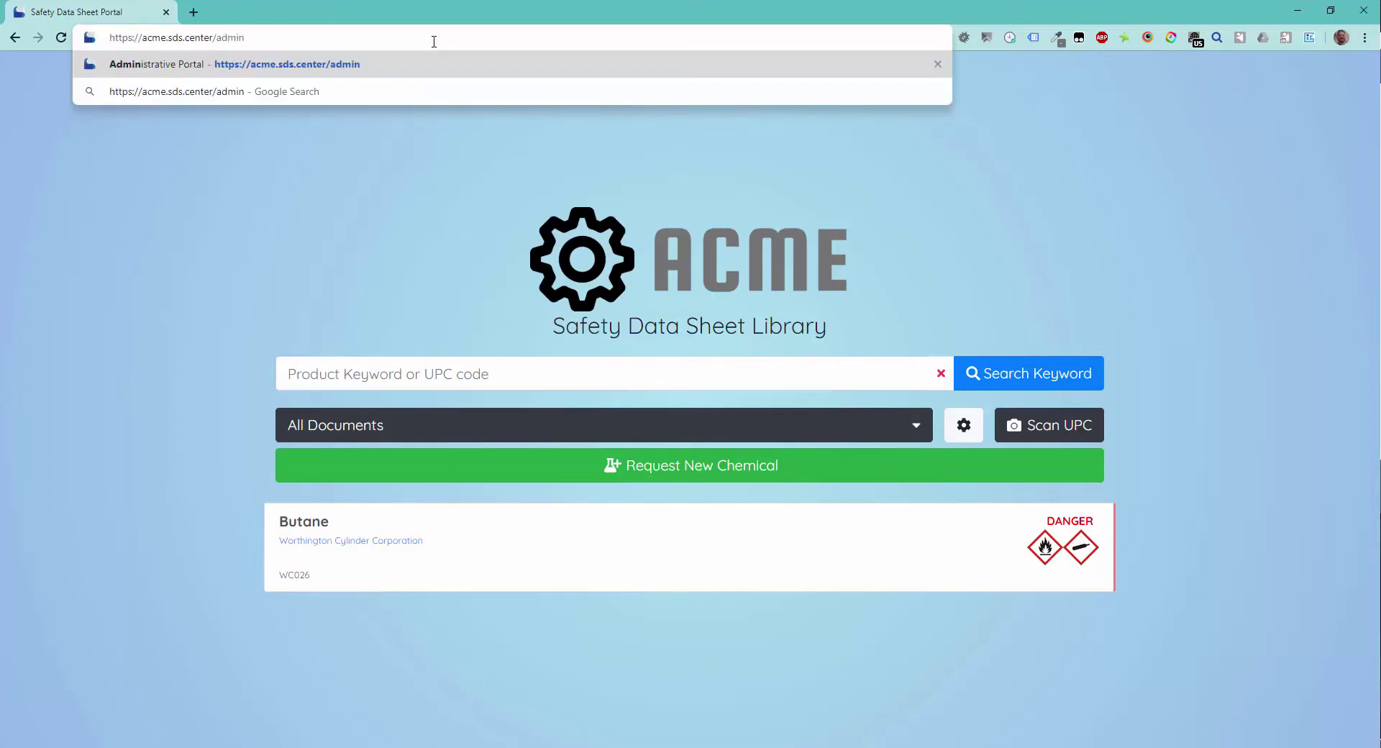
key(Return)
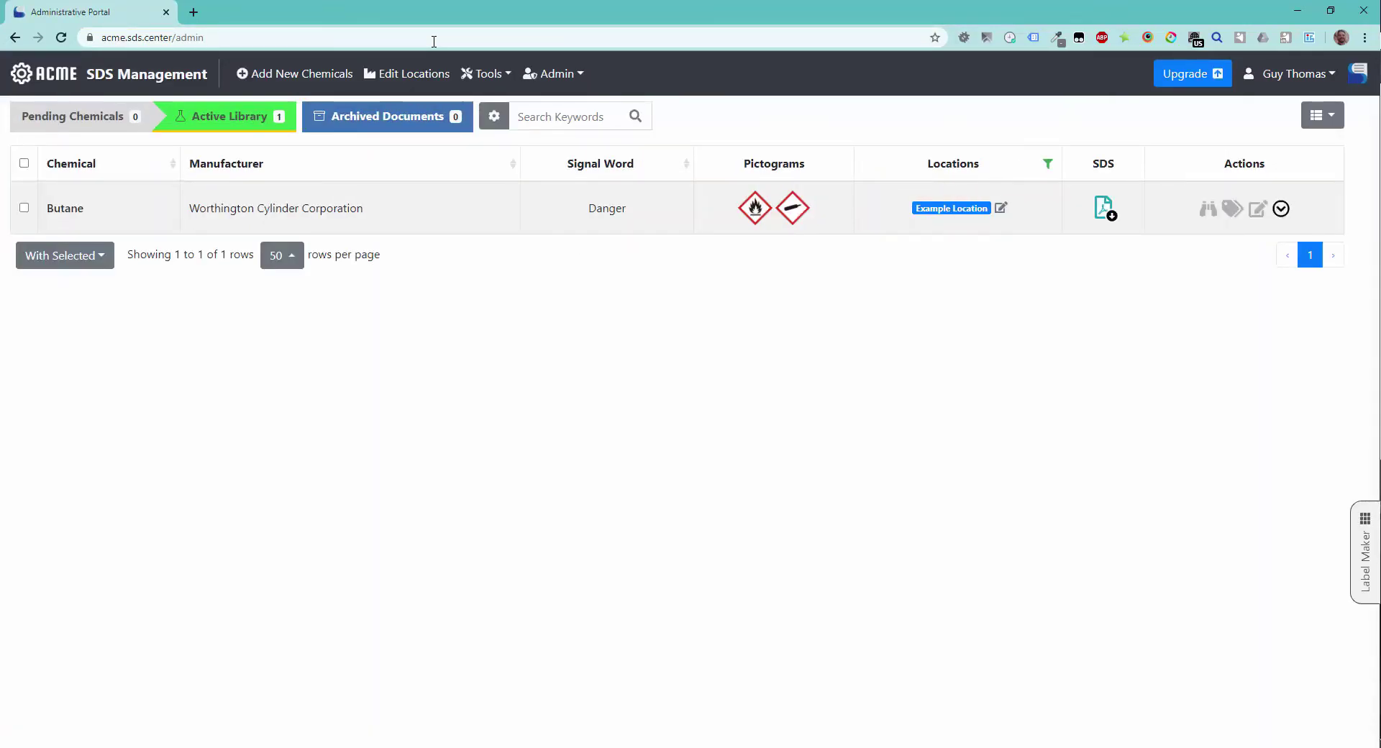
click(288, 77)
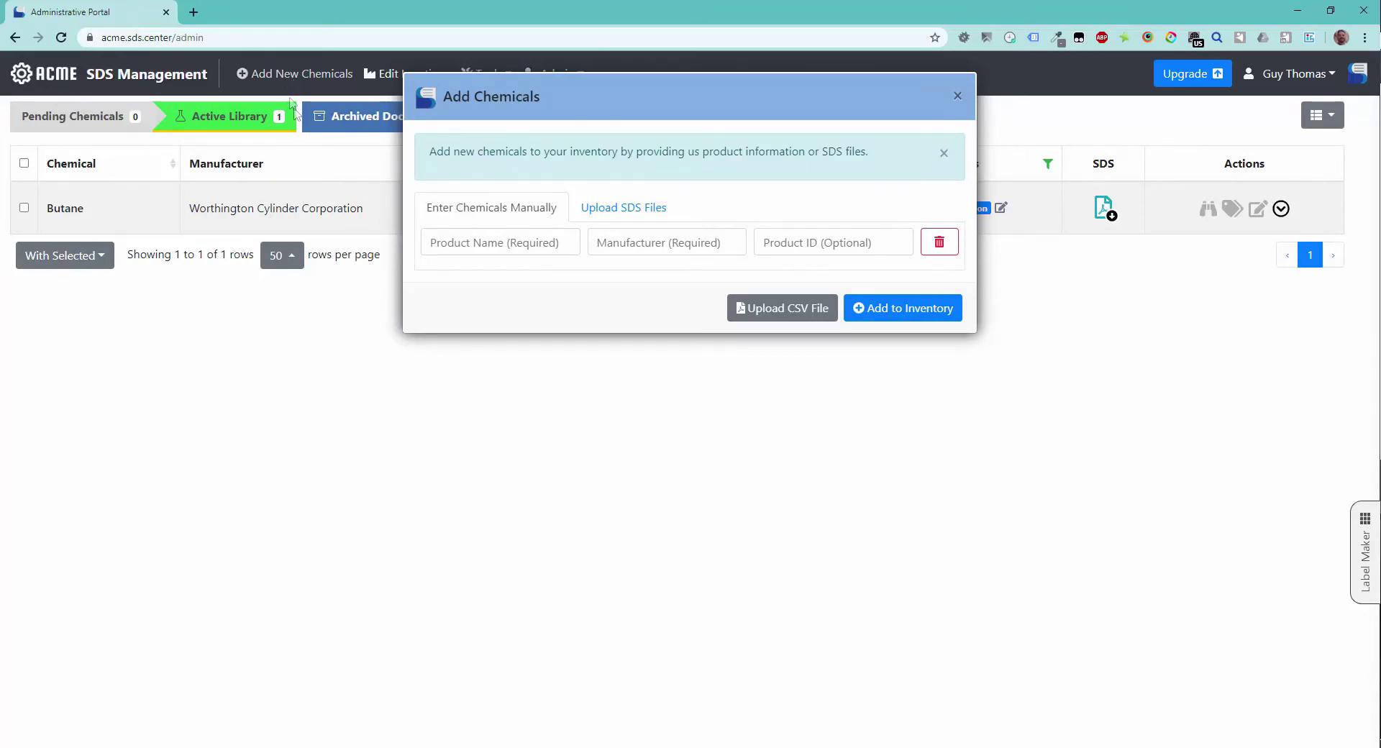
click(644, 210)
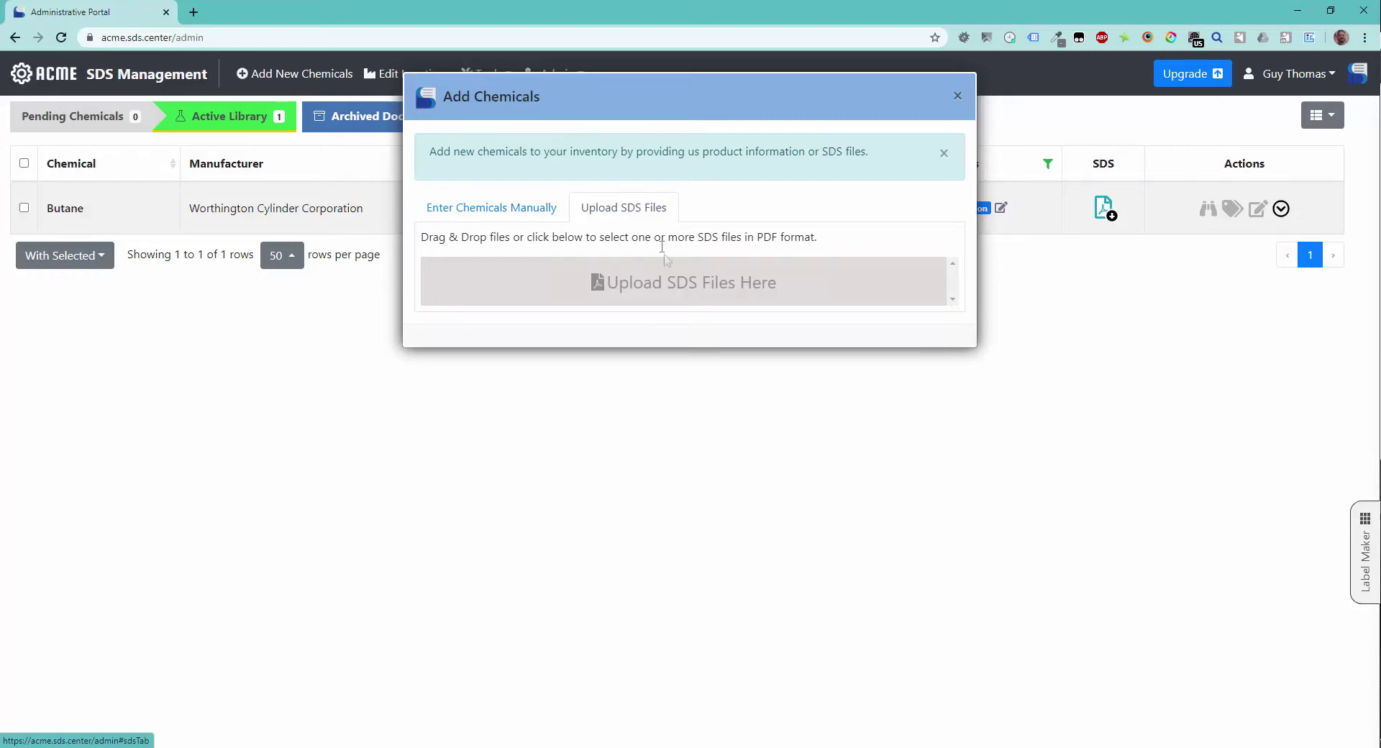
Upload the COMET_CLEANER SDS PDF from Downloads > missing sds
click(659, 283)
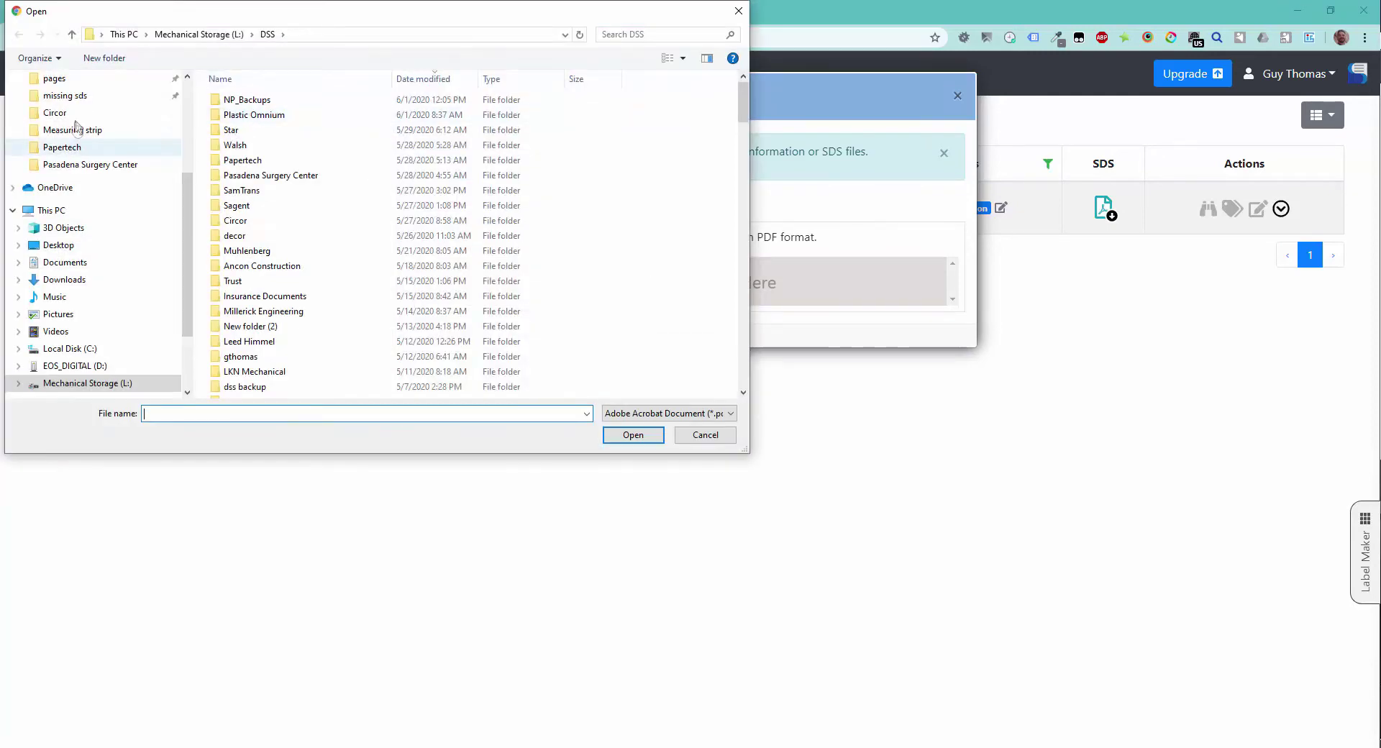
click(64, 95)
click(373, 237)
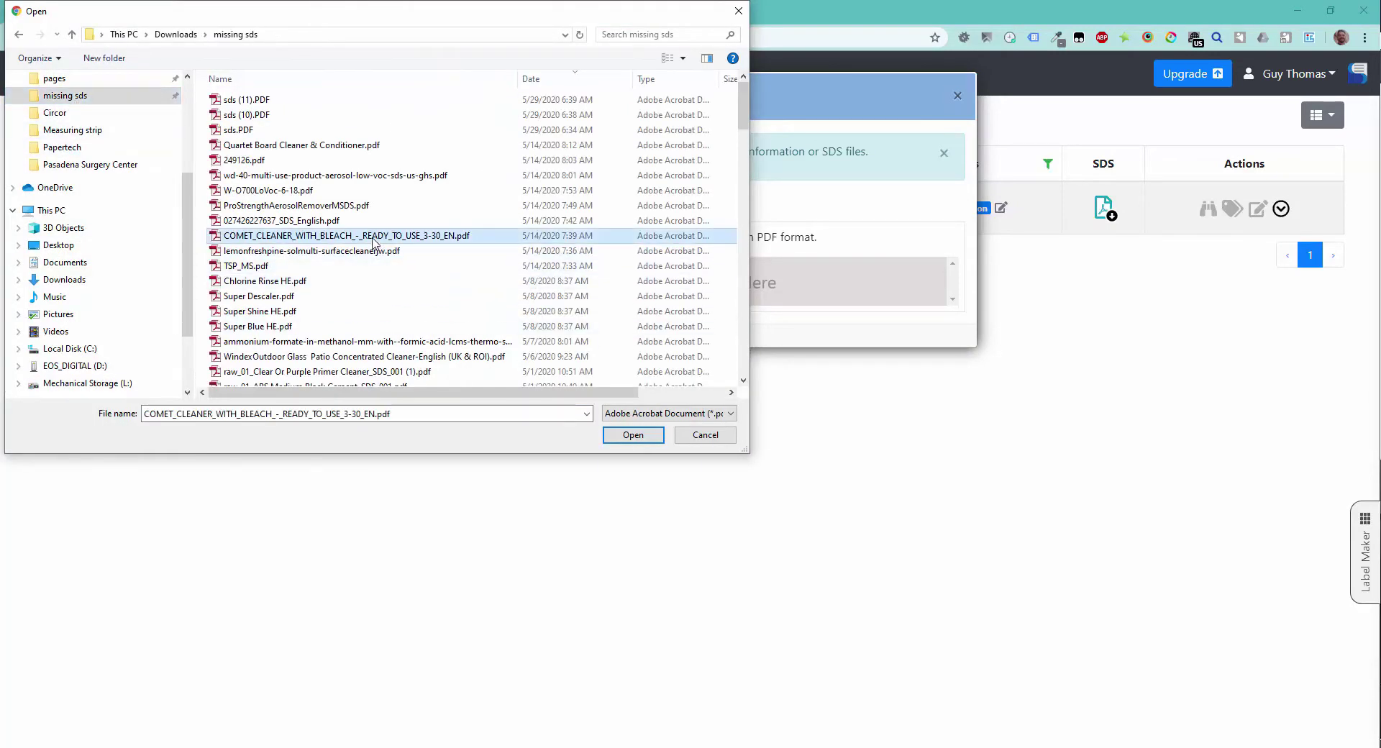
click(632, 434)
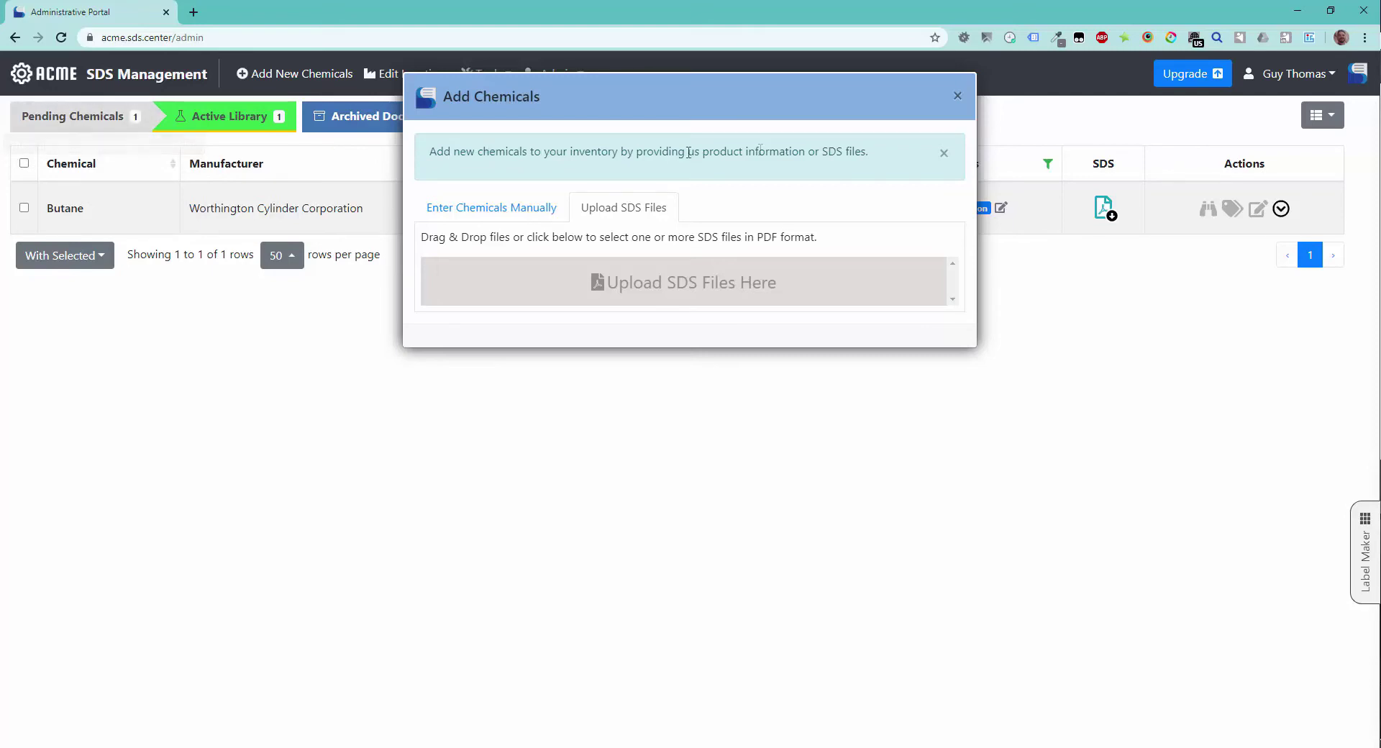
Close the Add Chemicals dialog and show the Pending Chemicals list with the Comet Cleaner sheet
click(957, 98)
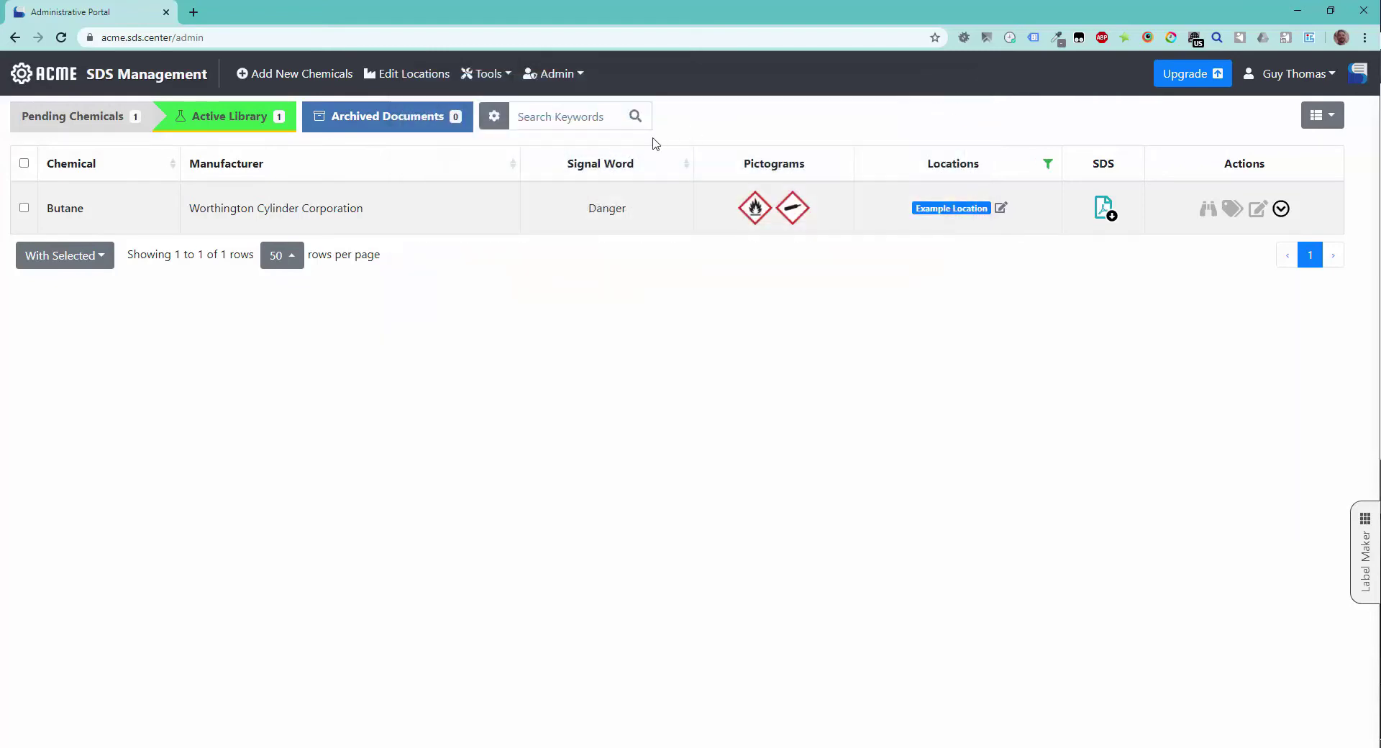
click(90, 121)
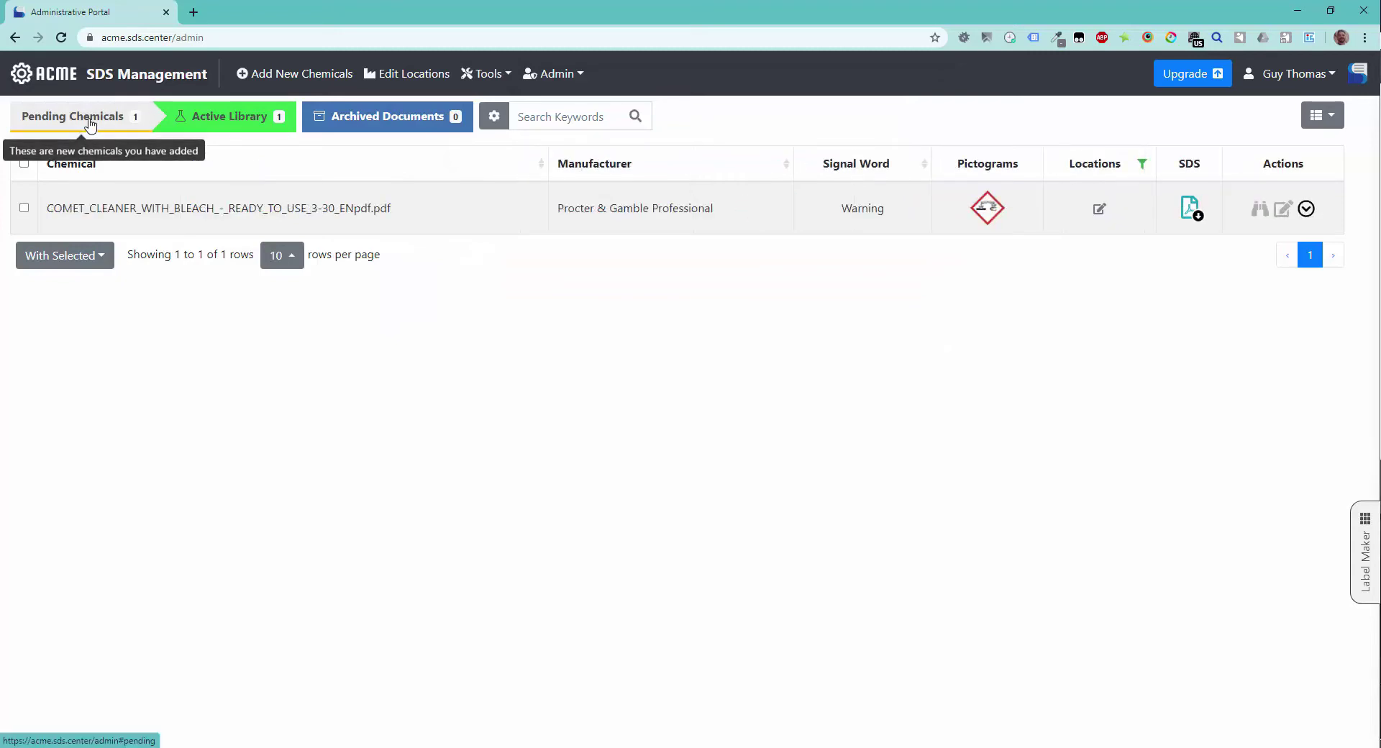
Start processing the Comet Cleaner SDS and copy its product name from the PDF
click(1284, 210)
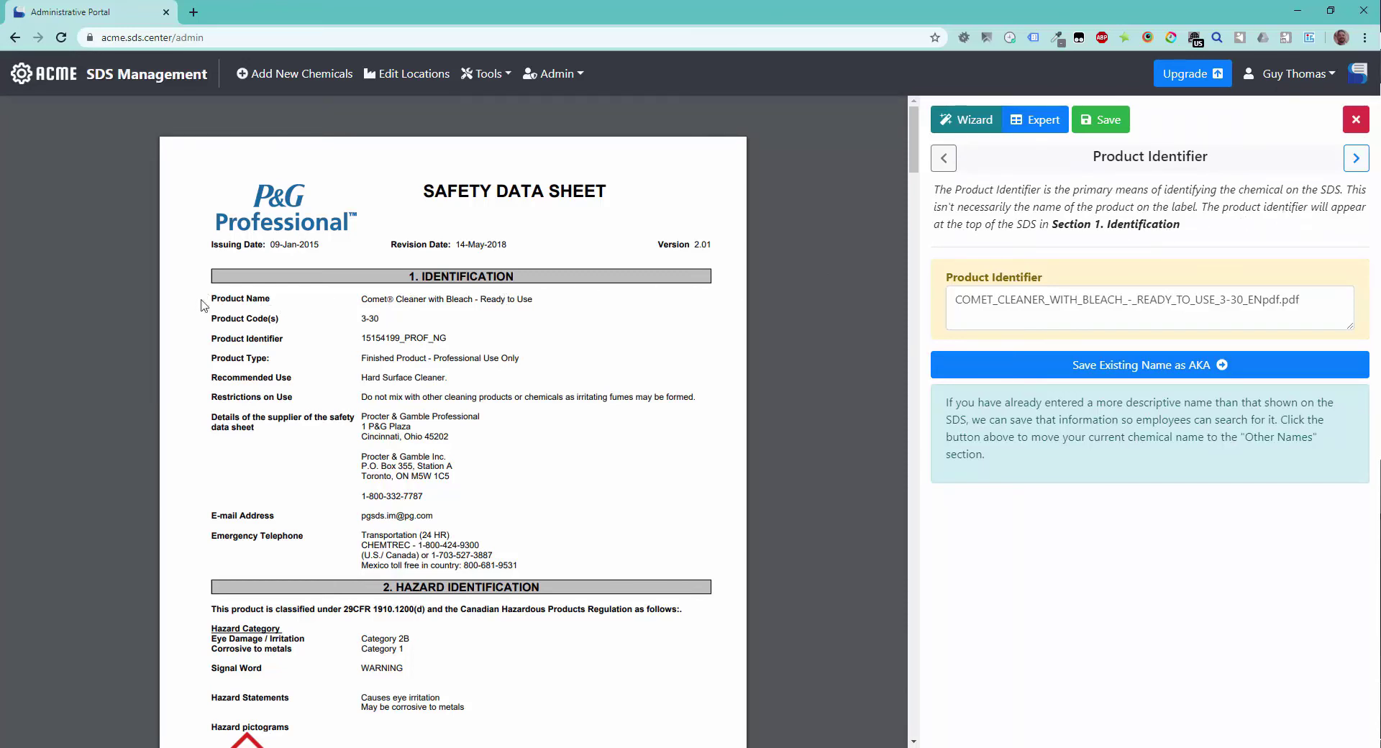
drag(363, 299, 534, 297)
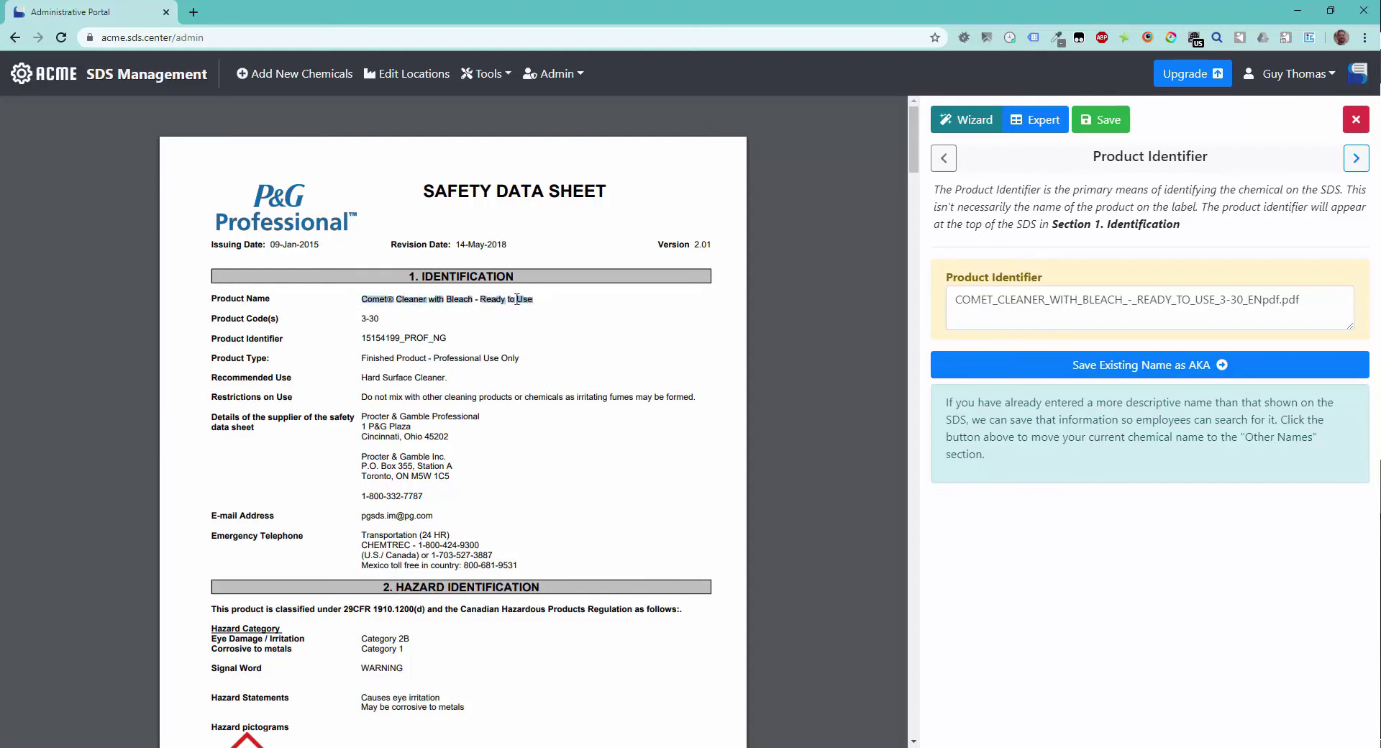
right_click(493, 299)
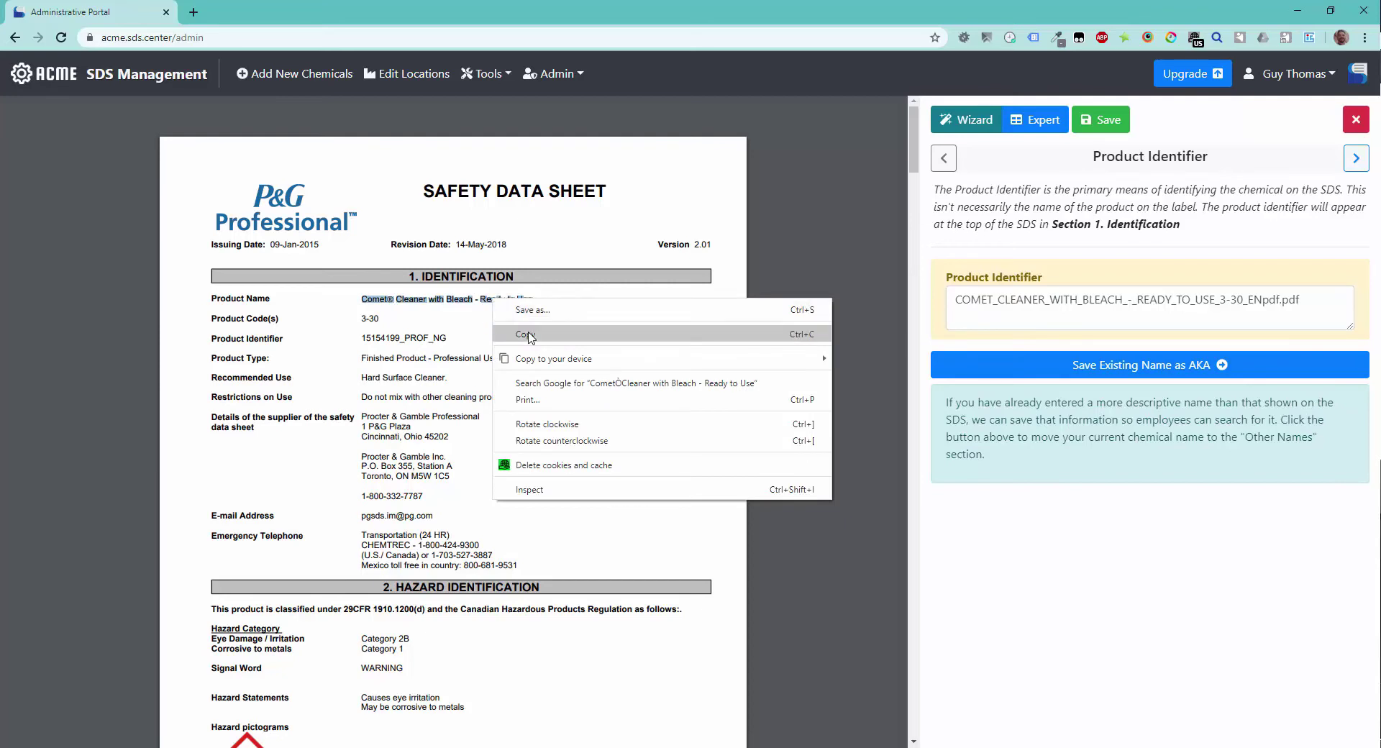
click(527, 335)
Replace the Product Identifier with 'Comet Cleaner with Bleach - Ready to Use', fixing the stray character
triple_click(1062, 298)
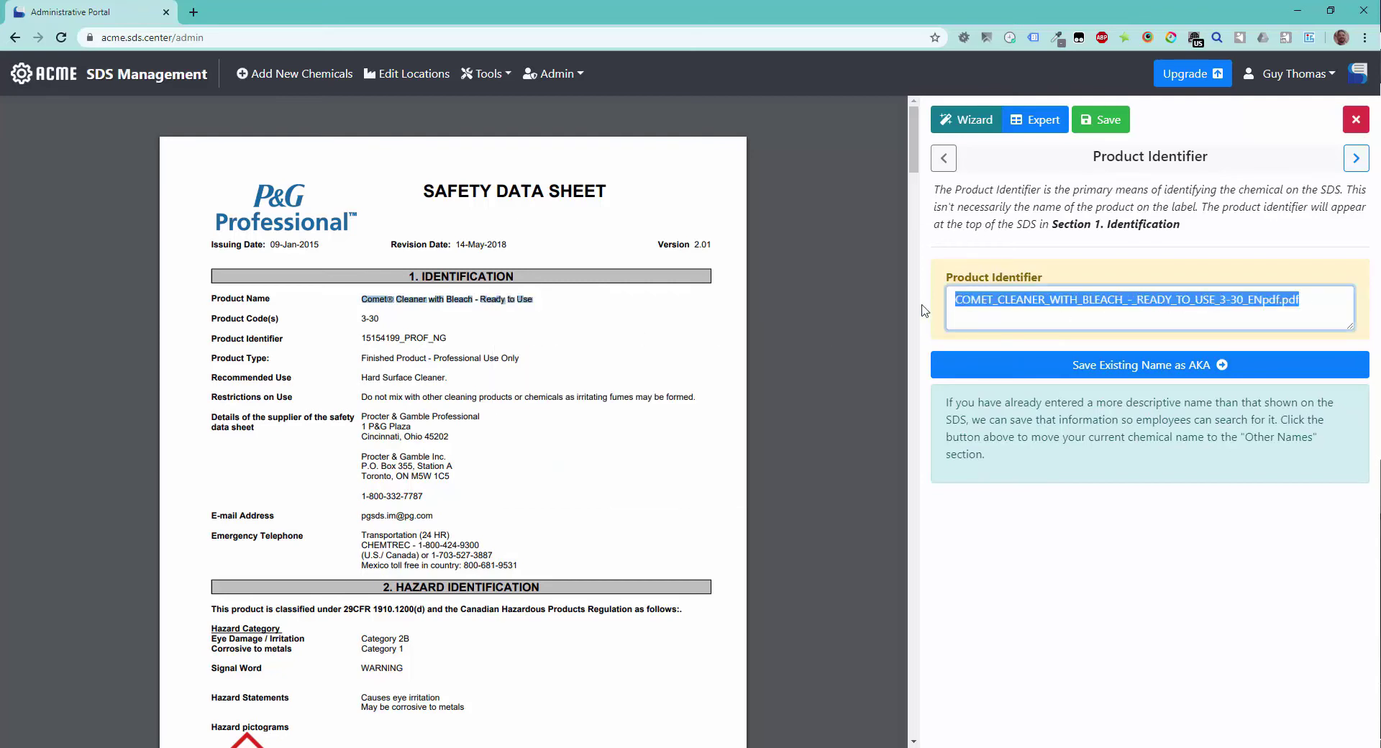
key(BackSpace)
right_click(1082, 294)
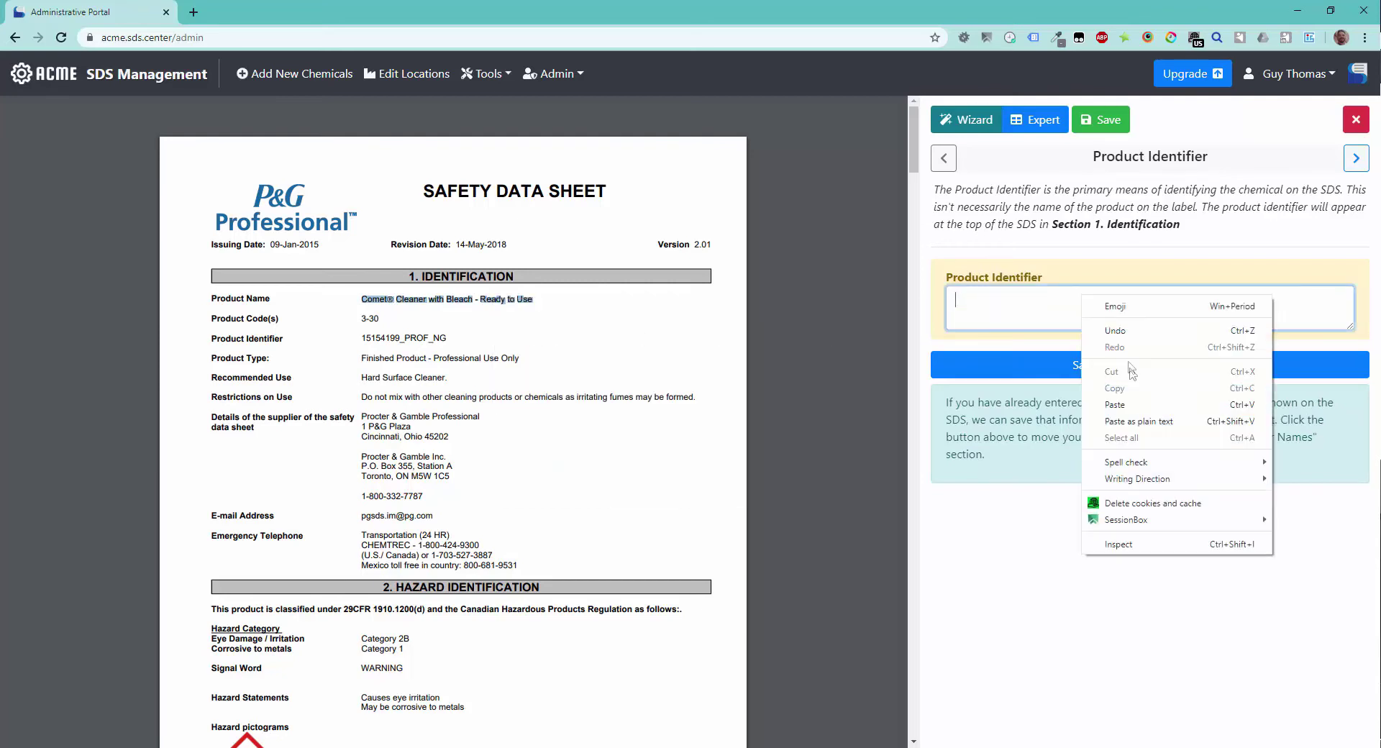
click(1136, 408)
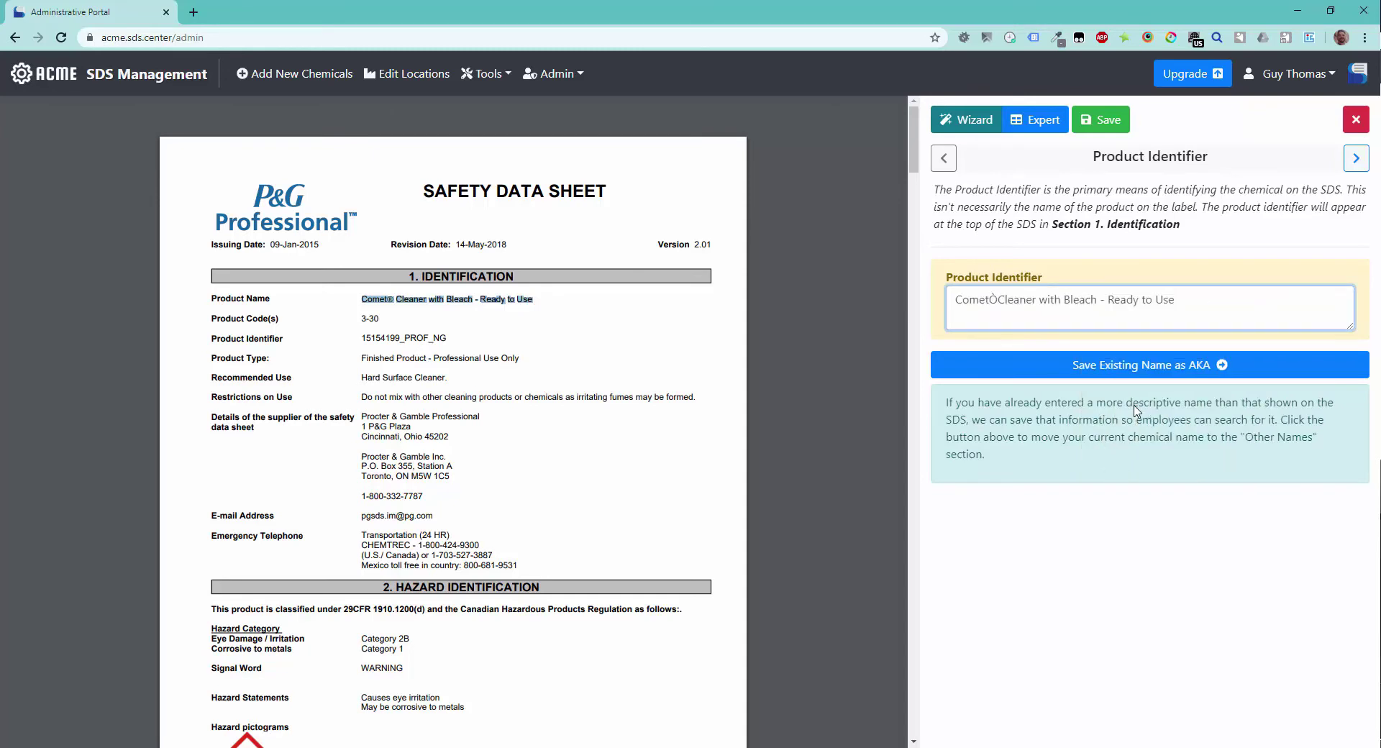
click(999, 301)
key(BackSpace)
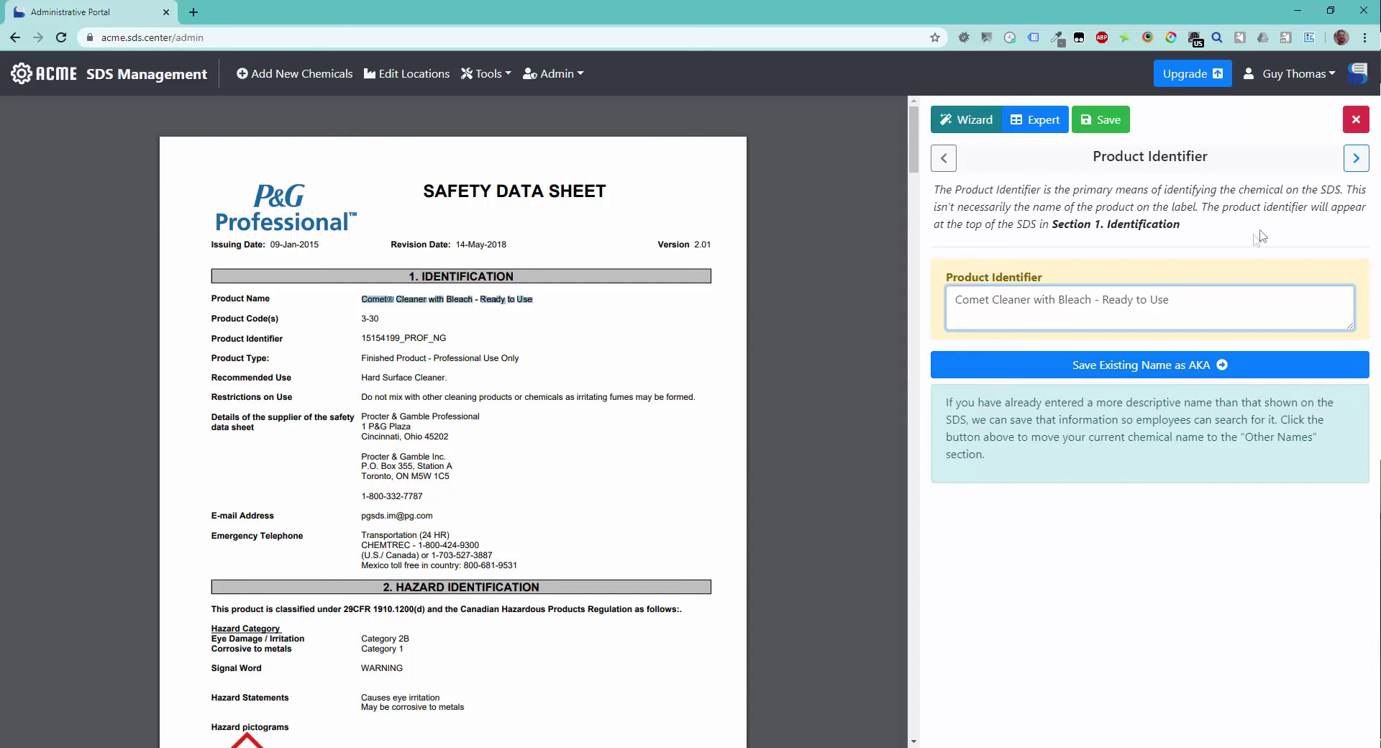
click(1355, 159)
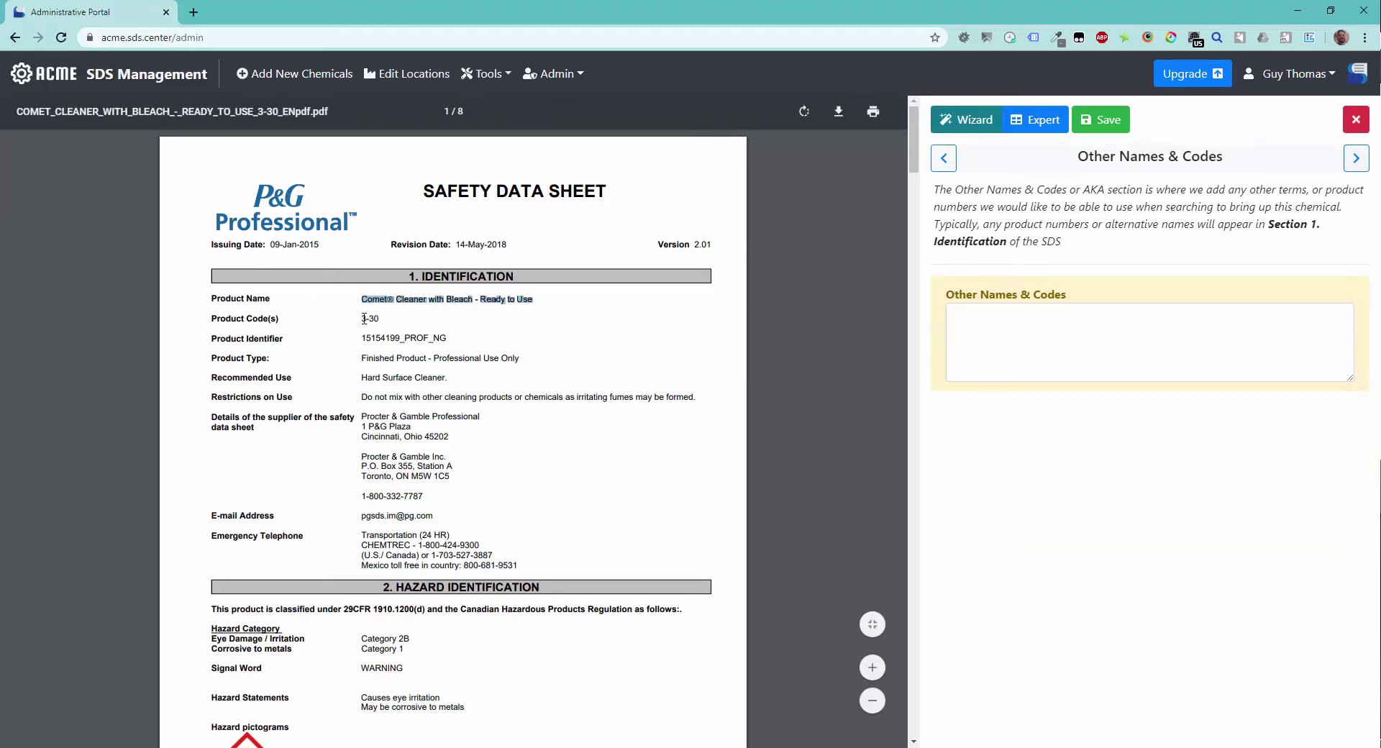
Copy product code 3-30 from the PDF into Other Names & Codes and continue
drag(362, 318, 379, 320)
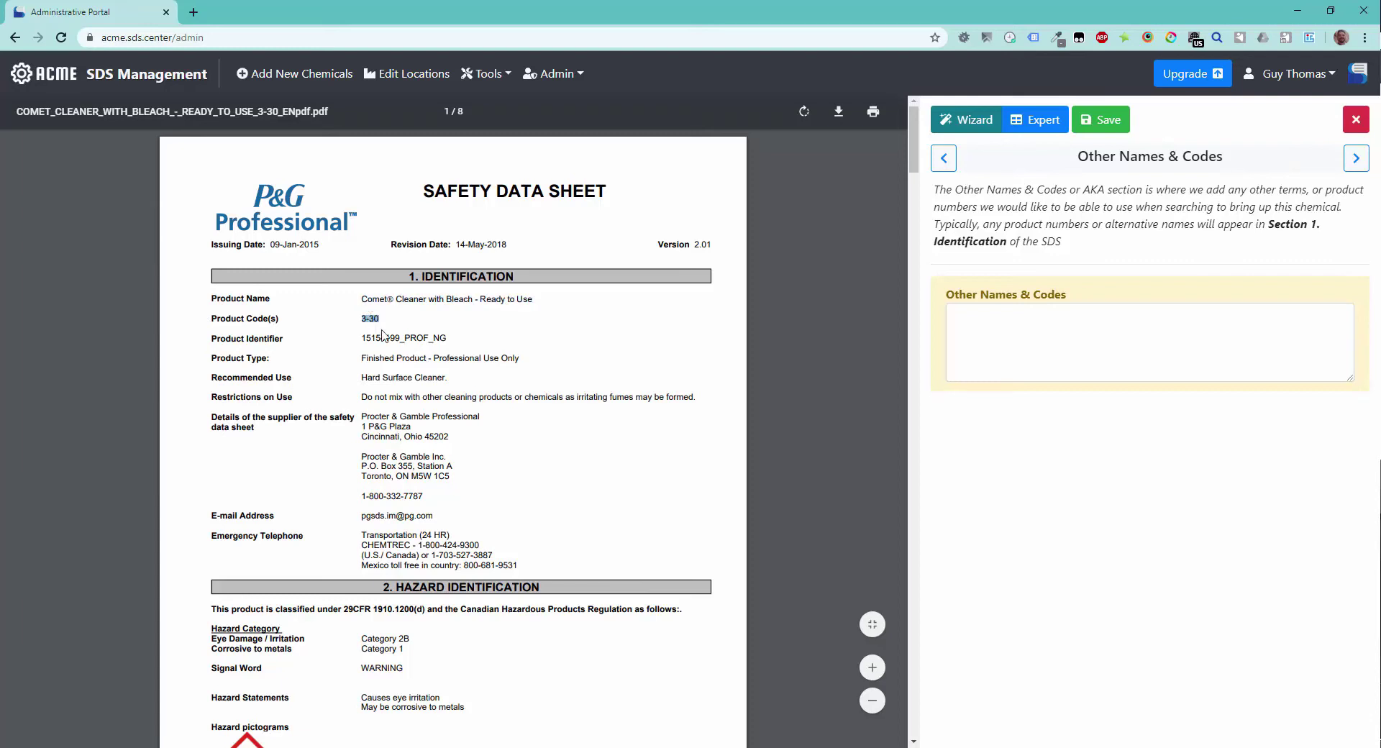
right_click(370, 319)
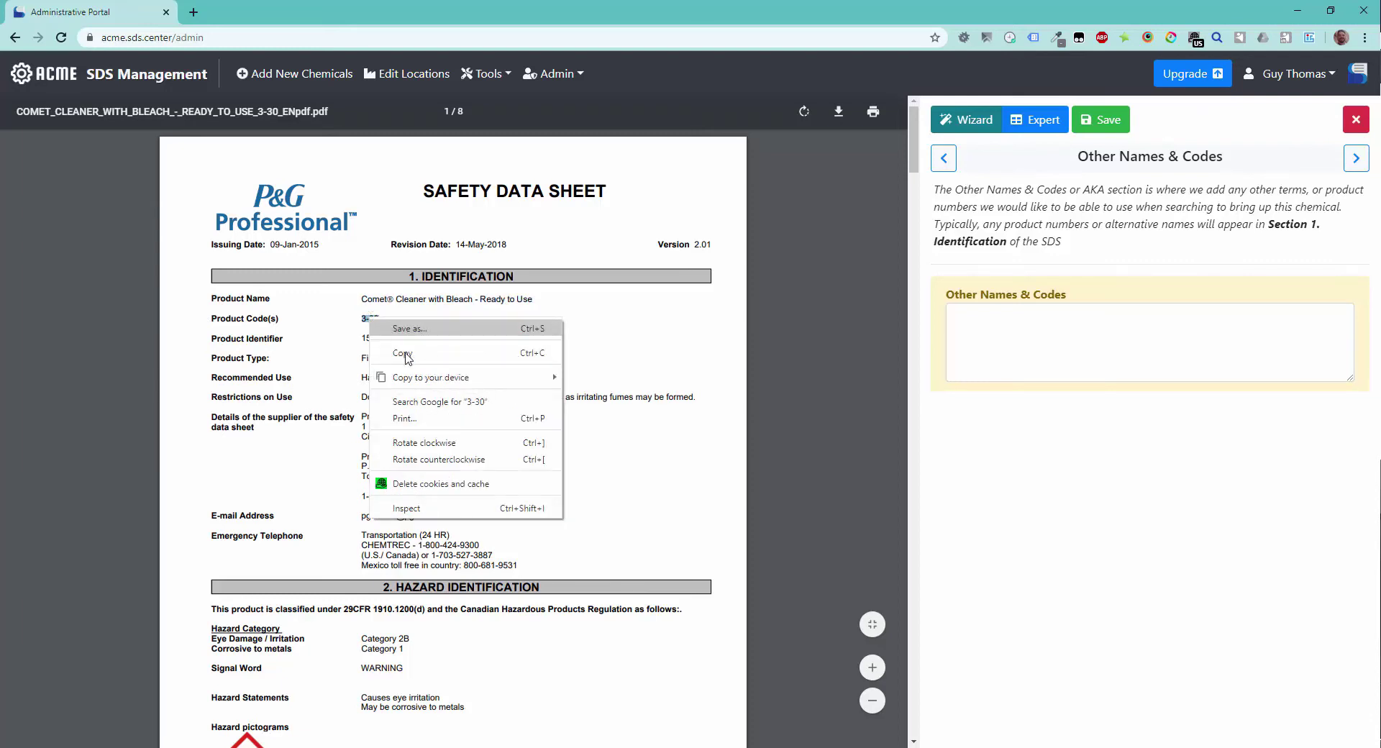
click(405, 353)
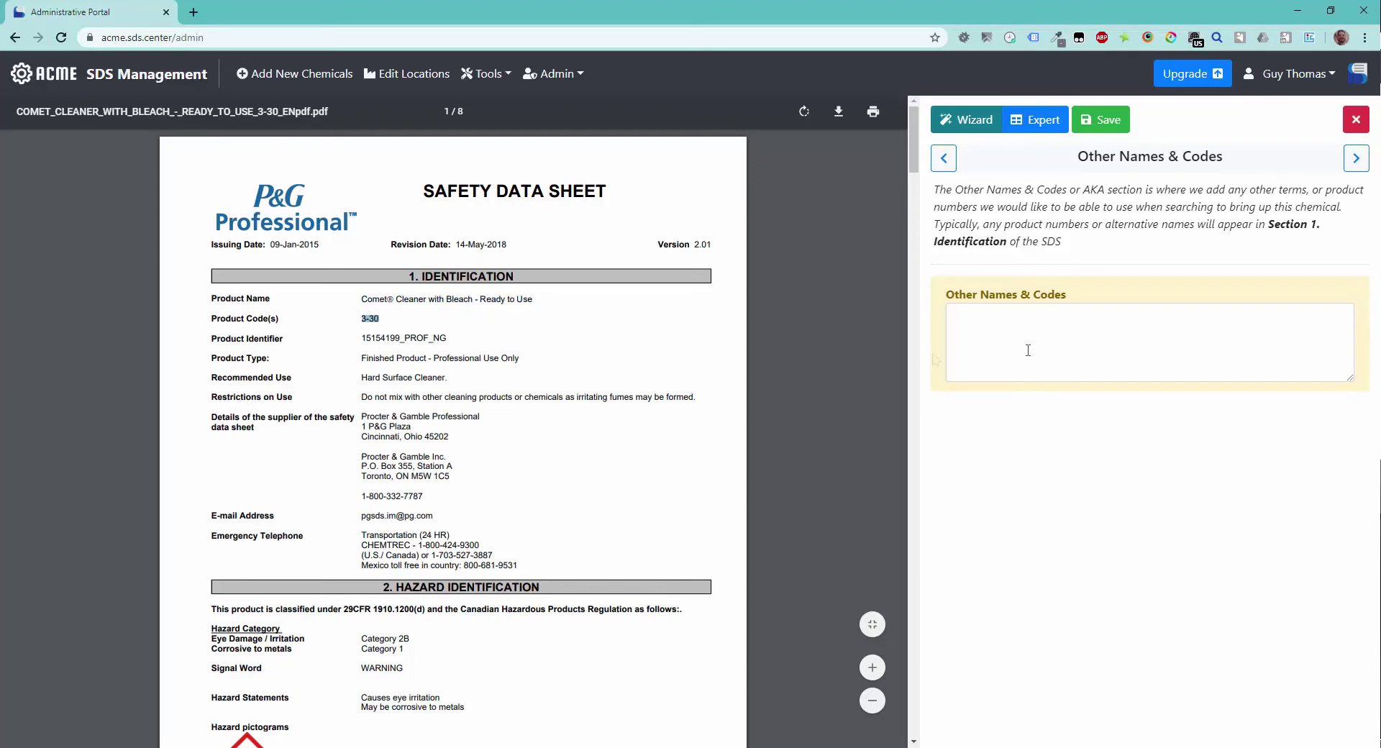
click(1054, 346)
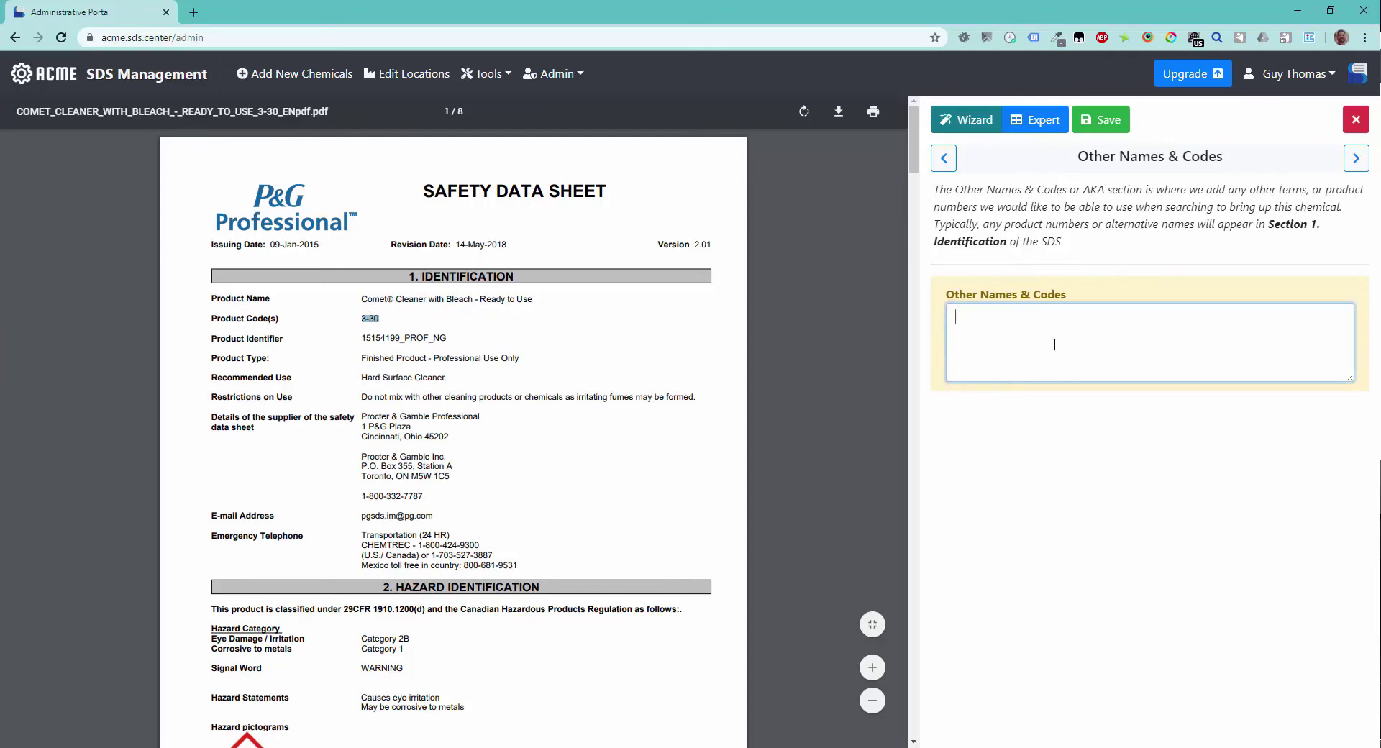
right_click(1054, 346)
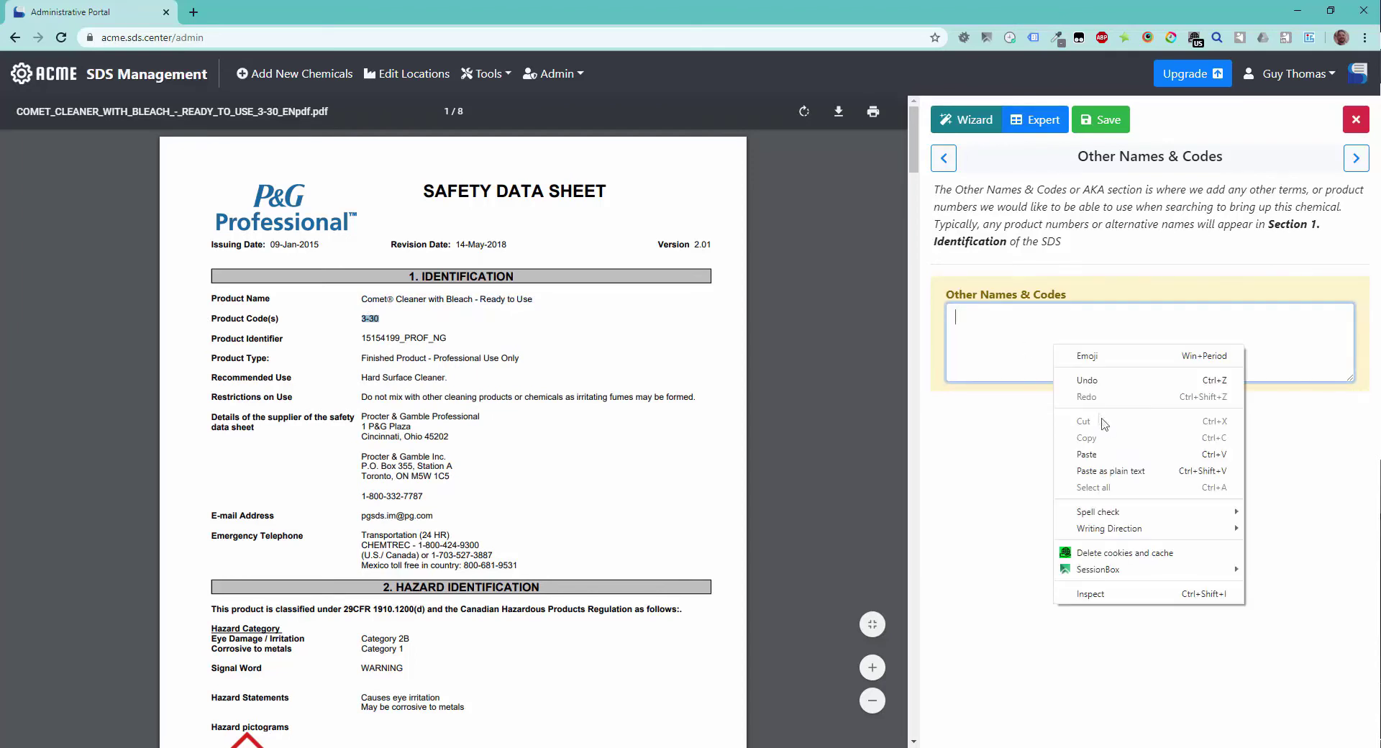
click(1088, 455)
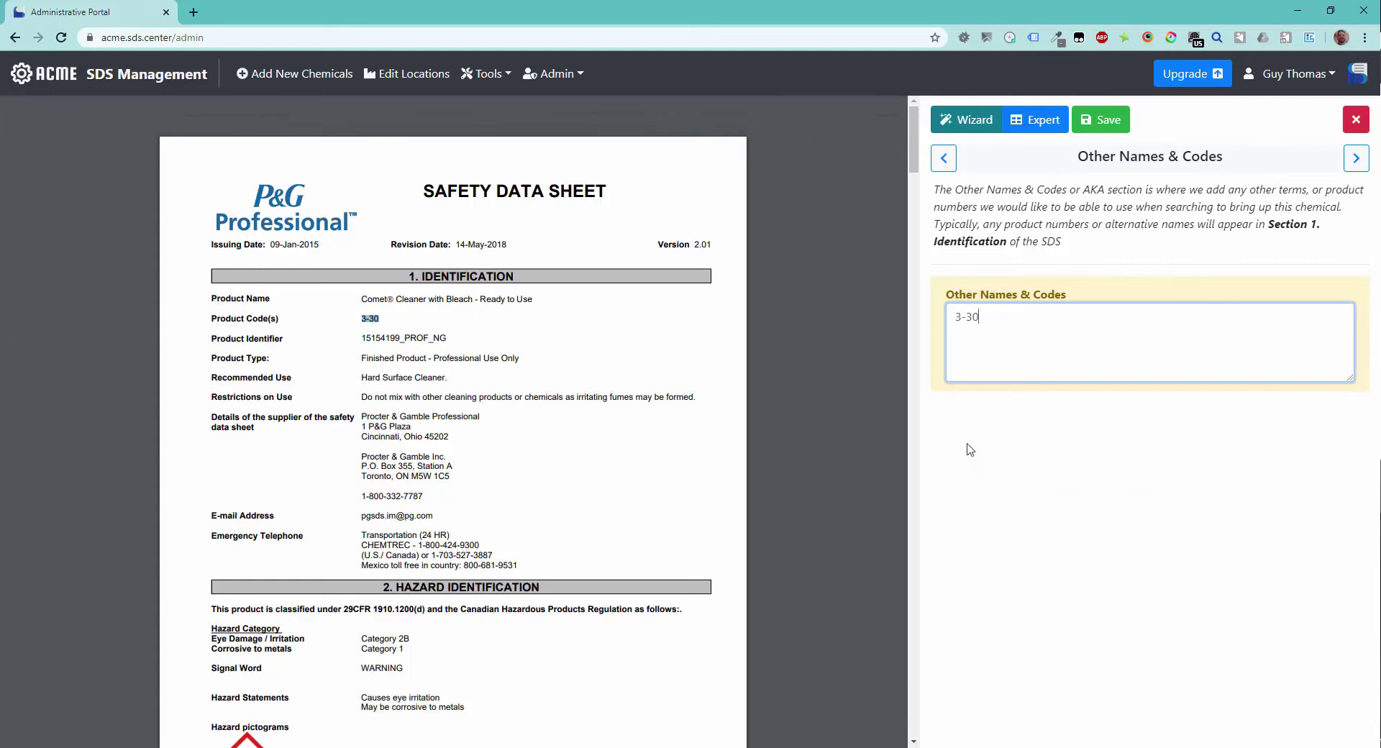
click(1355, 160)
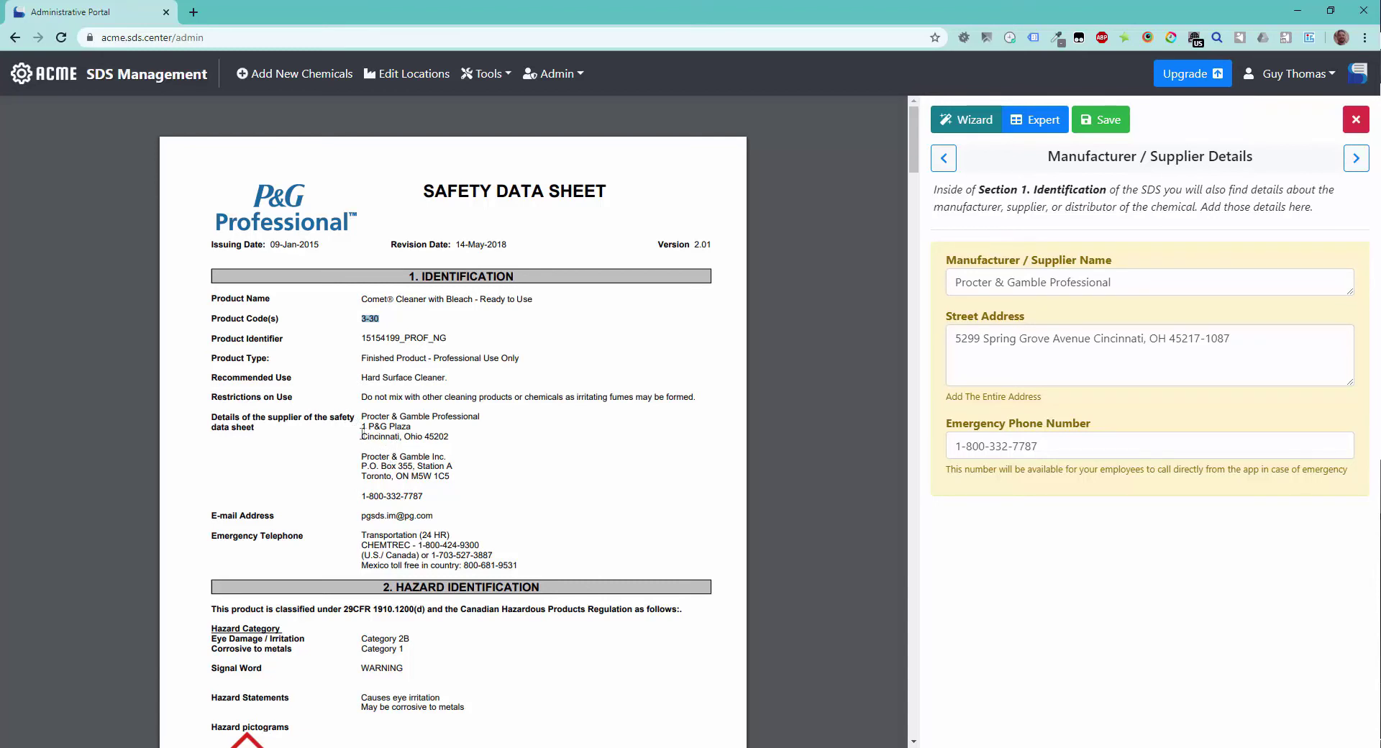
Replace the supplier Street Address with the address copied from the SDS
drag(361, 424, 448, 437)
right_click(385, 429)
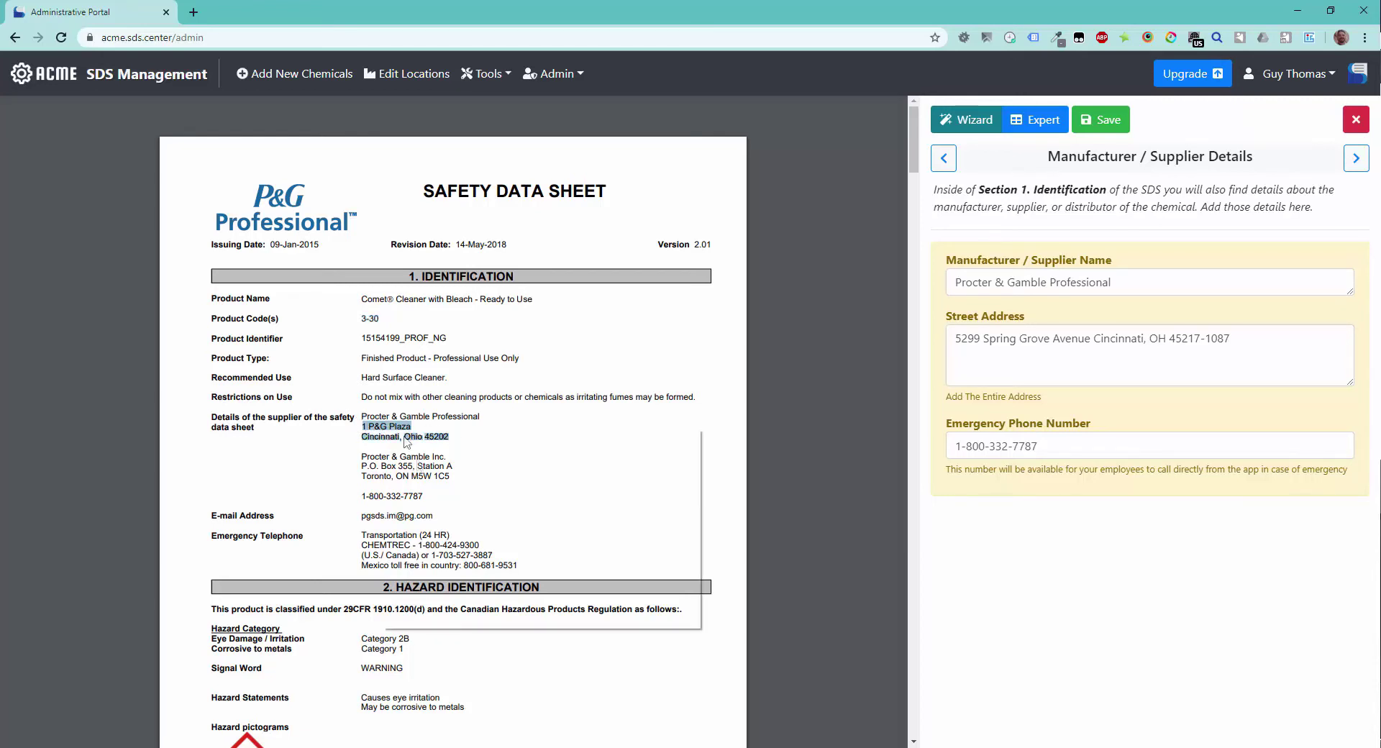
click(426, 464)
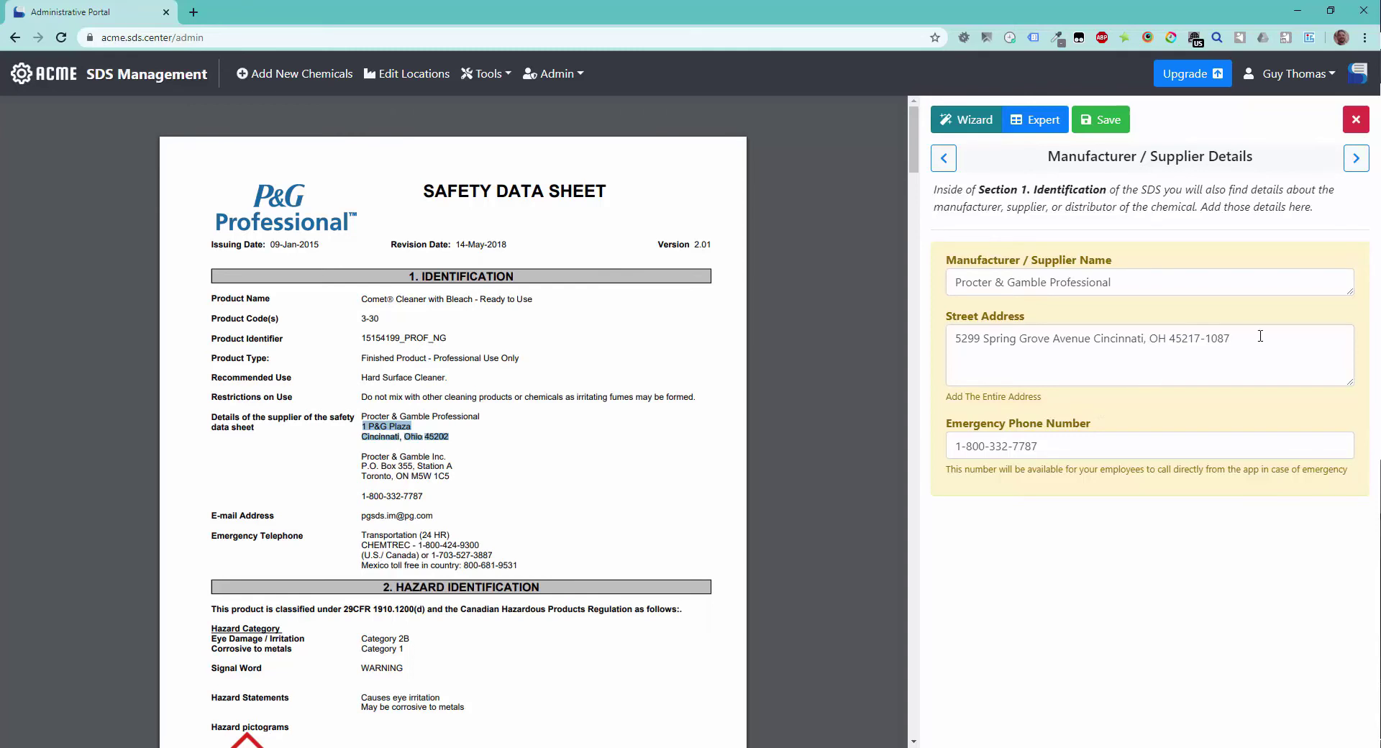
drag(1231, 340, 904, 355)
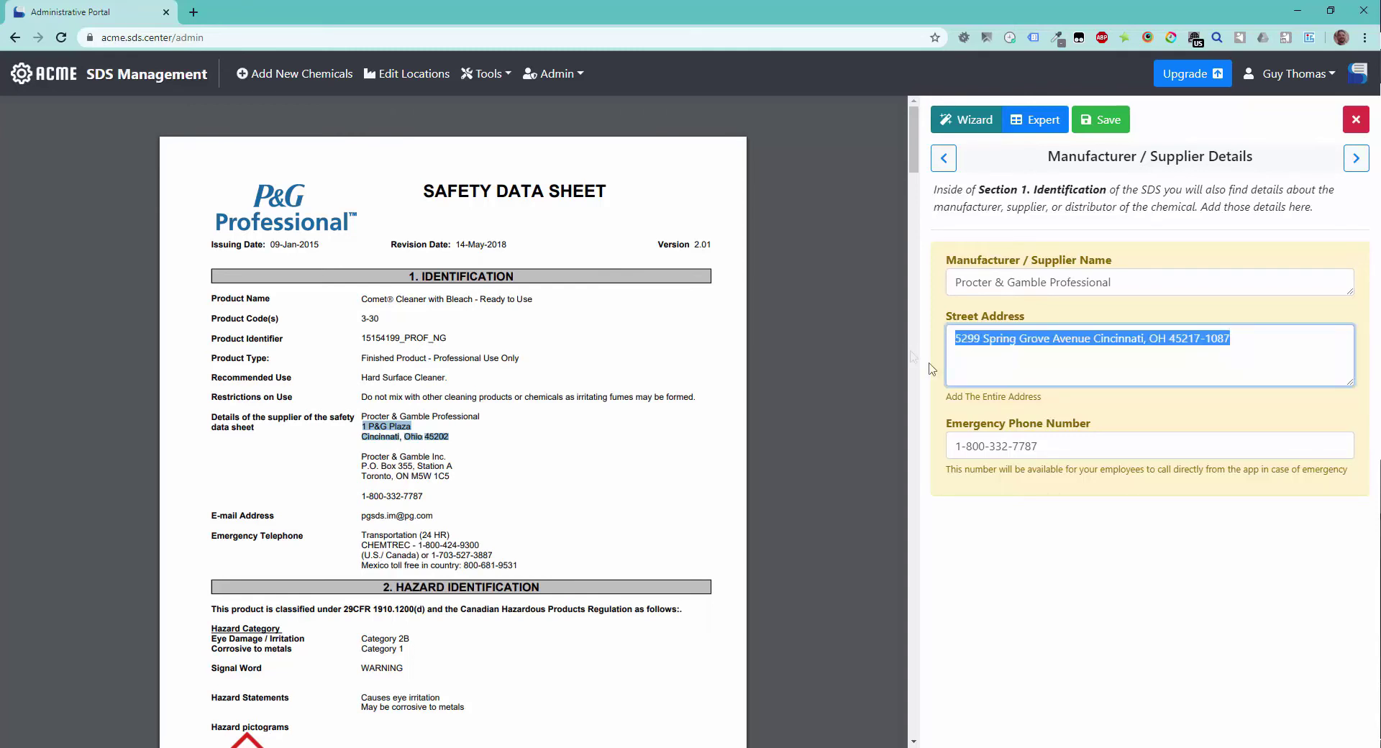
right_click(1066, 346)
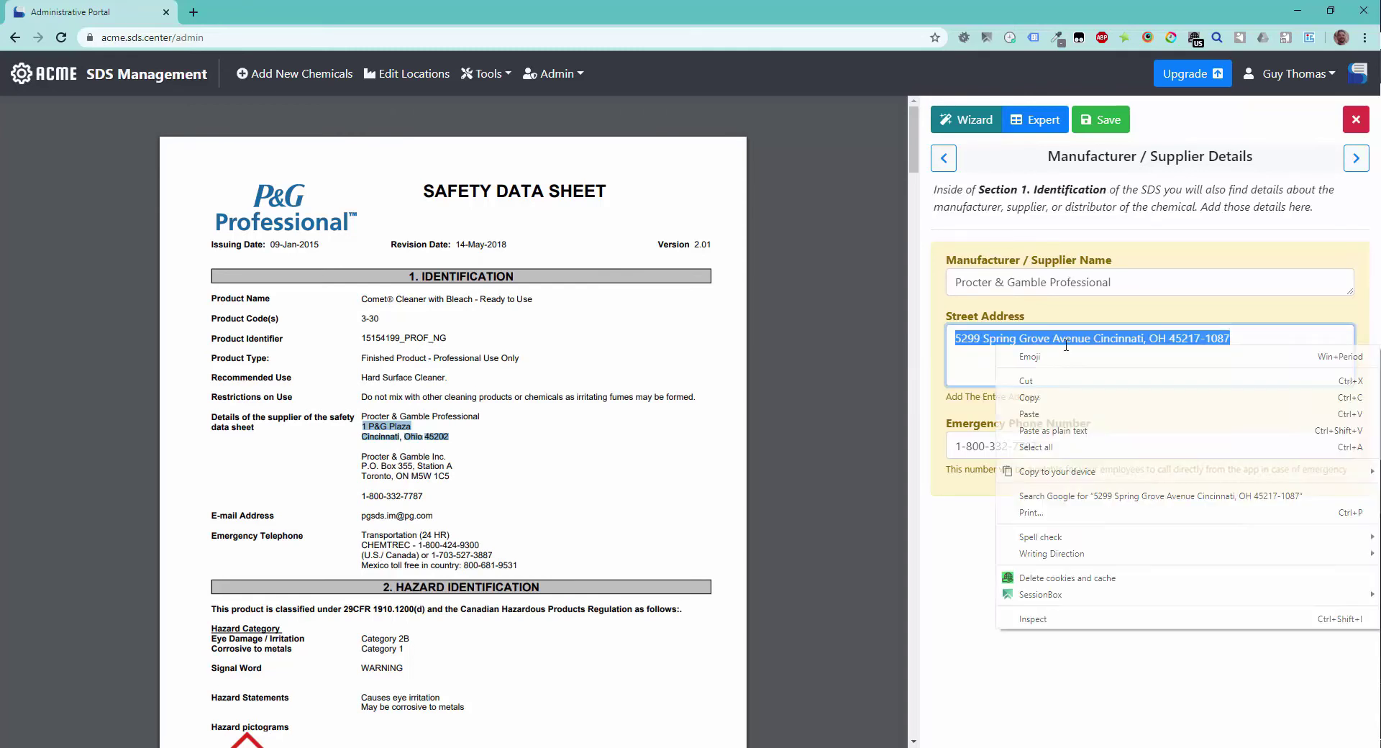
click(1058, 416)
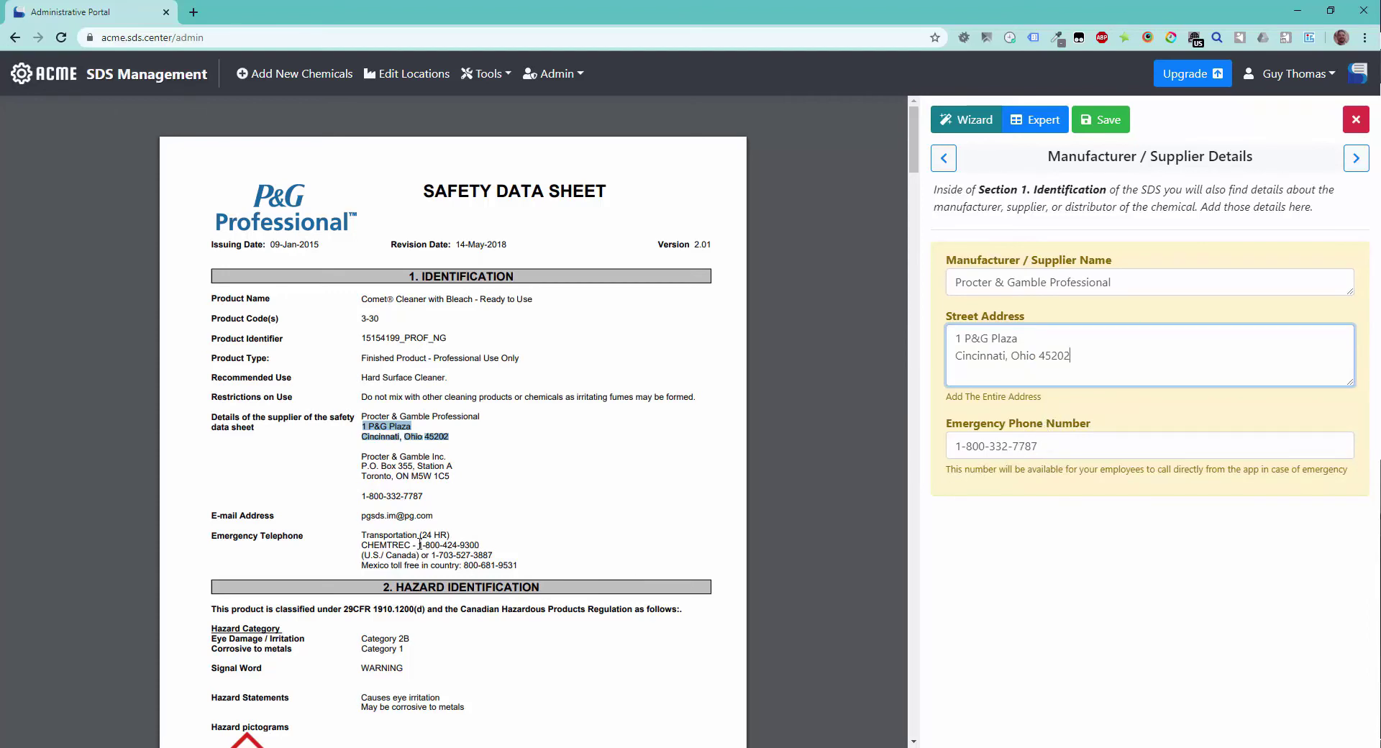
Set the Emergency Phone Number to the SDS's CHEMTREC number
drag(419, 544, 480, 545)
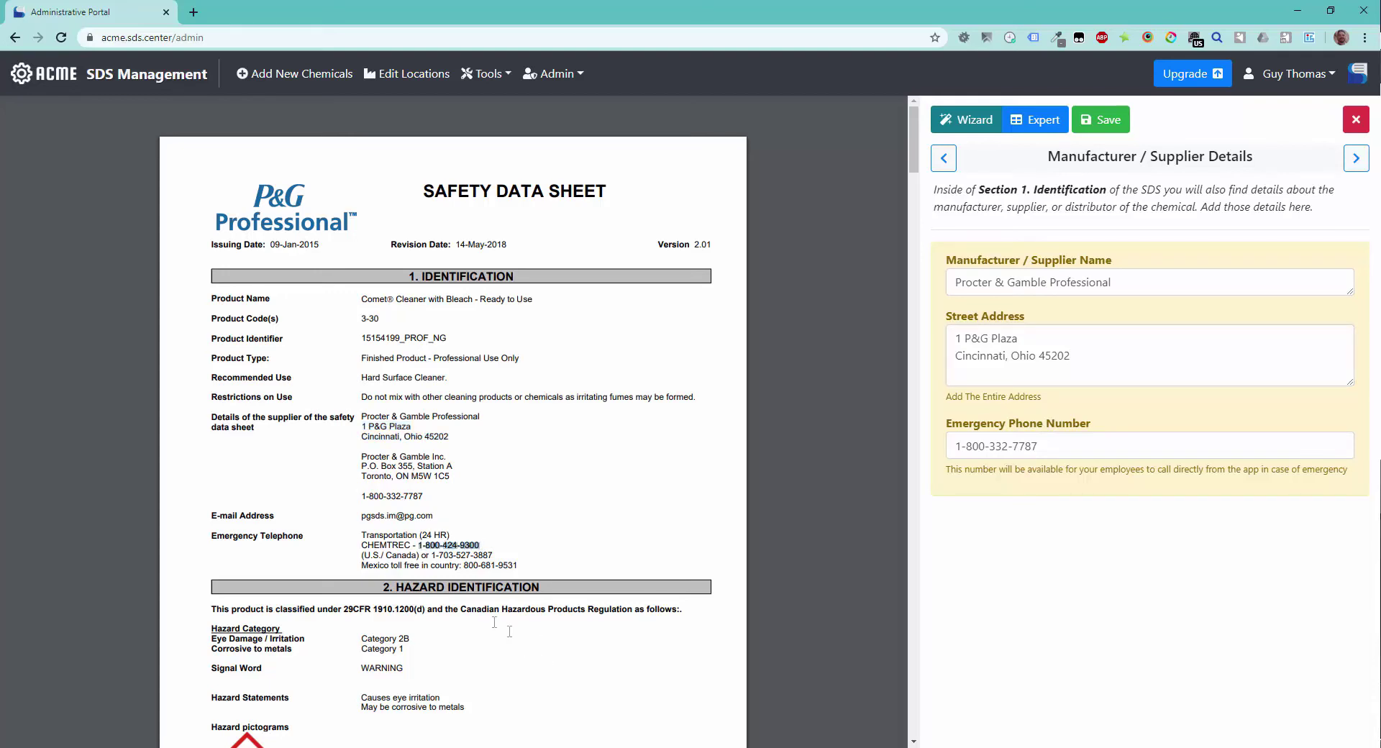
right_click(441, 549)
click(489, 360)
click(993, 441)
key(ctrl+a)
right_click(980, 450)
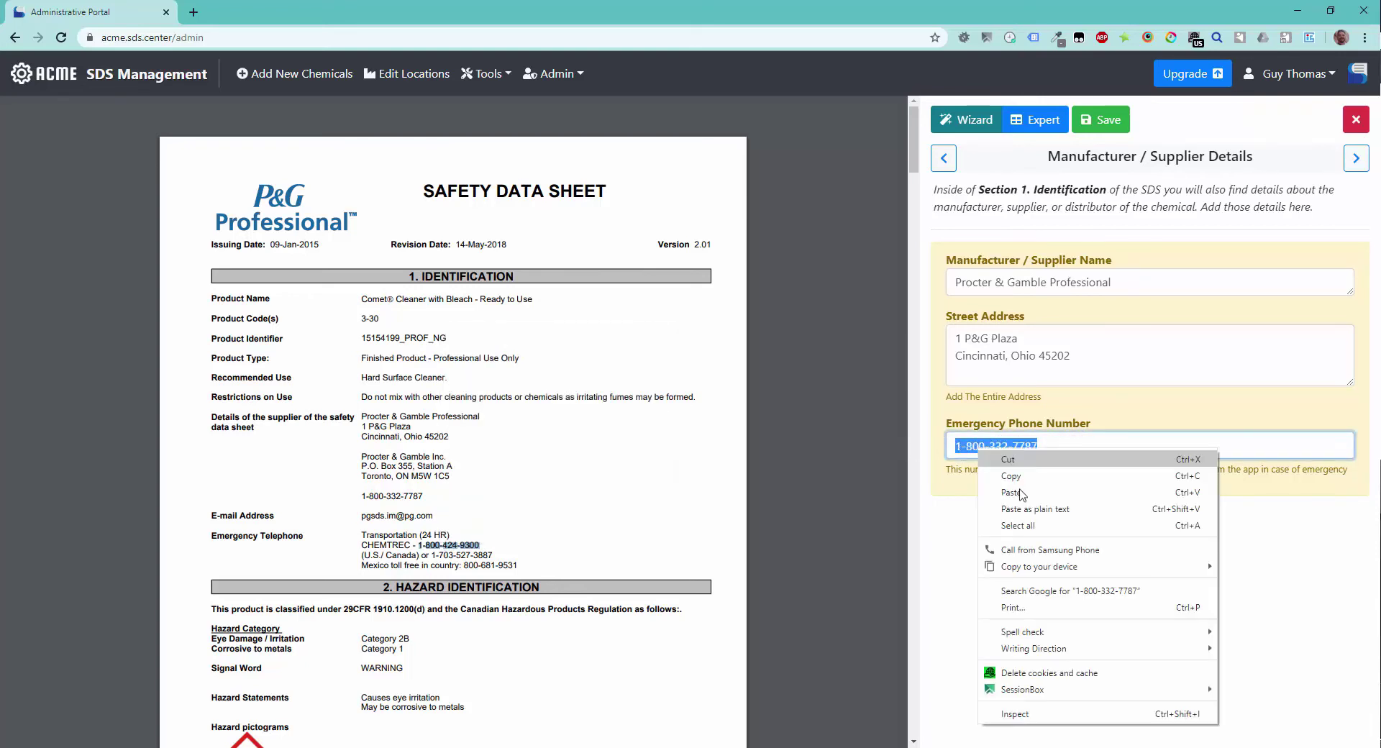
click(1021, 493)
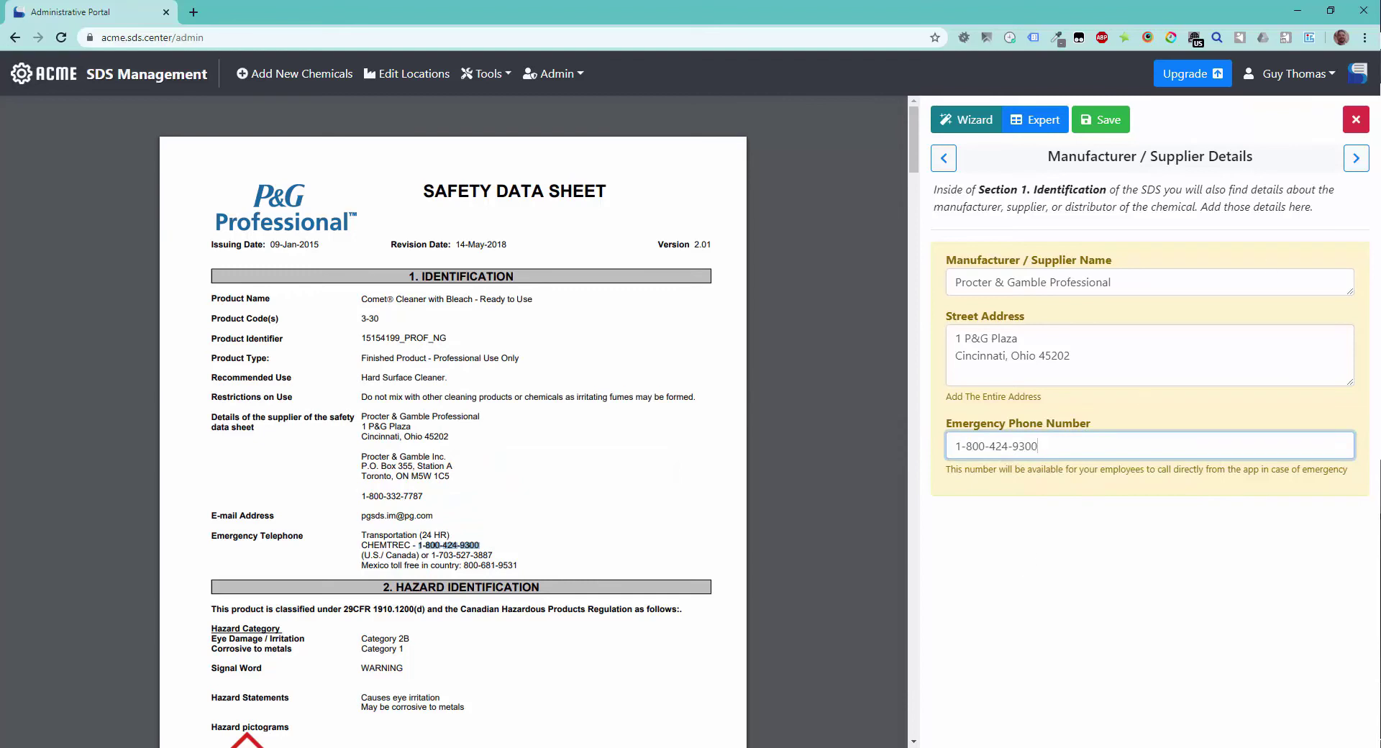
Confirm the SDS revision date 05/14/2018 and continue to Pictograms
click(1355, 164)
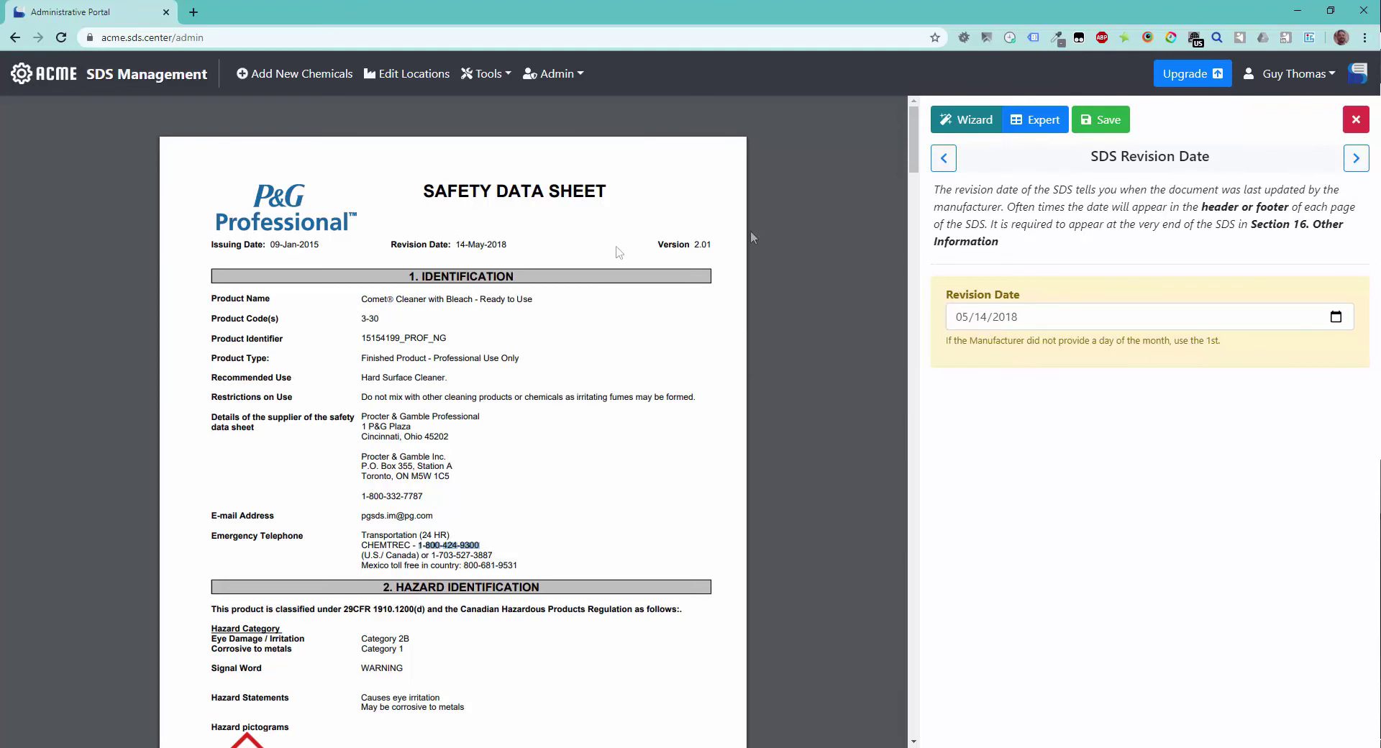
click(1356, 160)
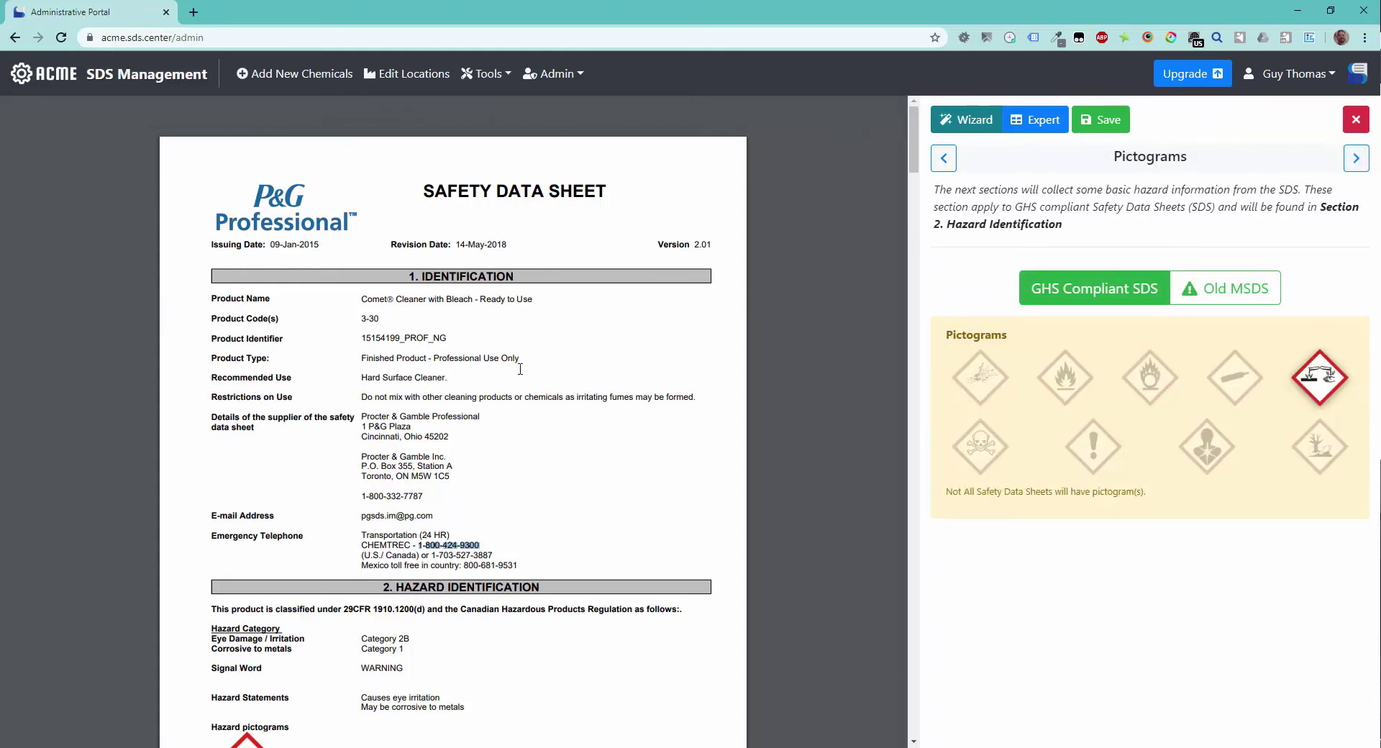
Scroll the SDS to Section 2 to verify only the corrosion pictogram applies
scroll(525, 371, down, 5)
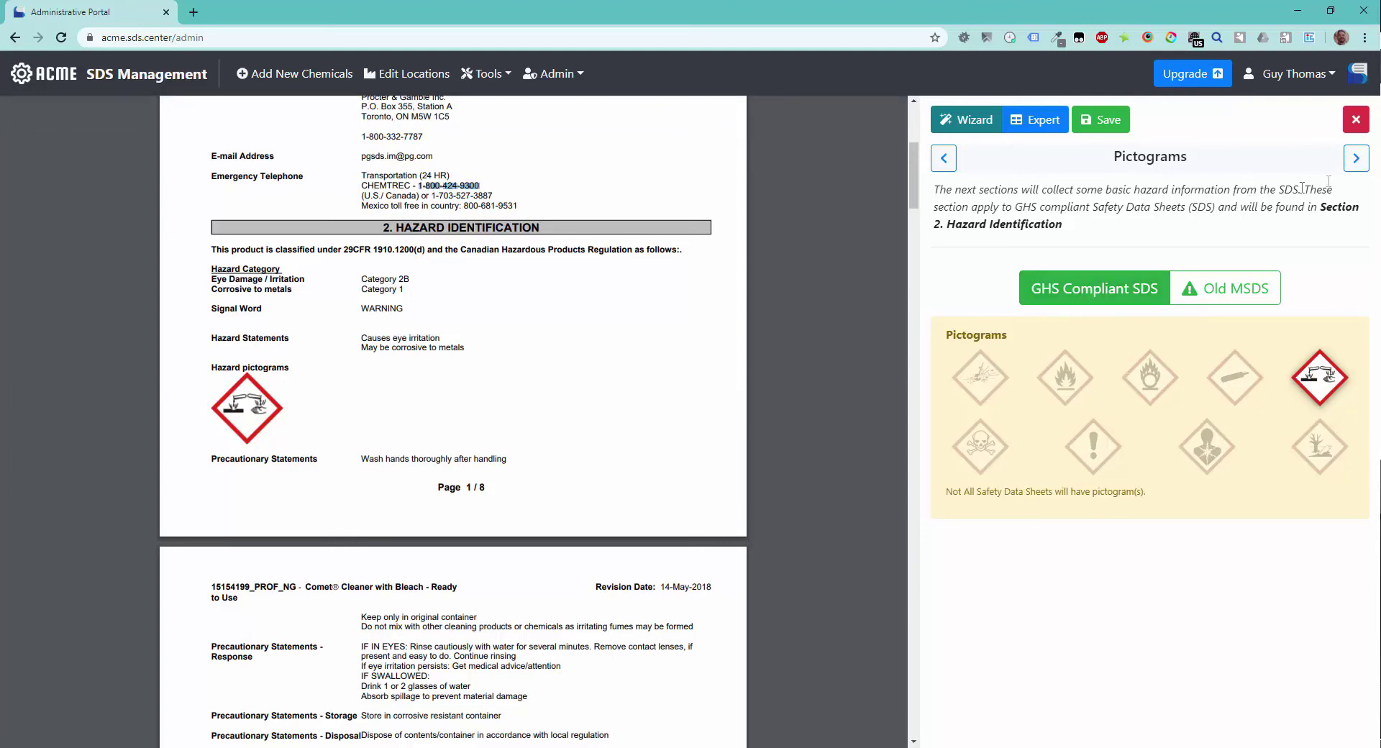
Keep the Warning signal word and accept the eye irritation and metal corrosion hazard statements
click(1359, 167)
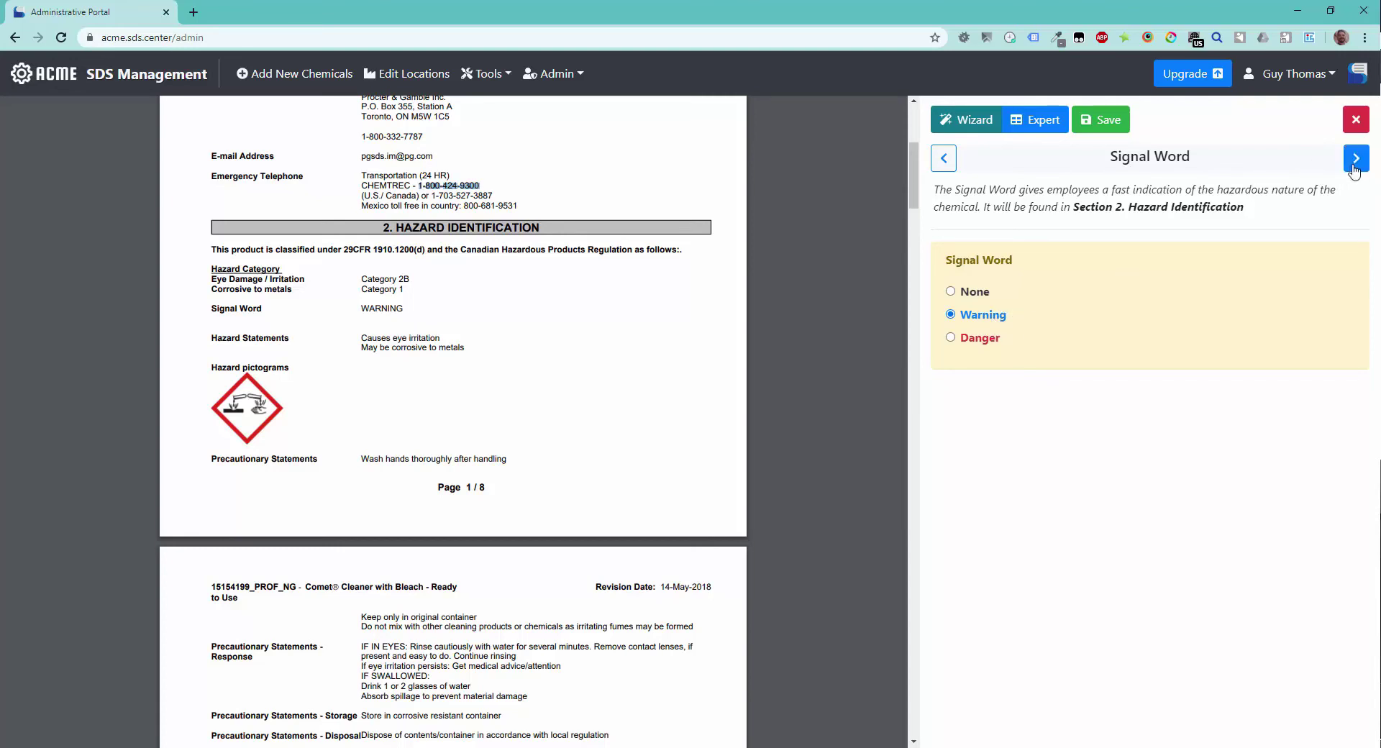
click(1355, 159)
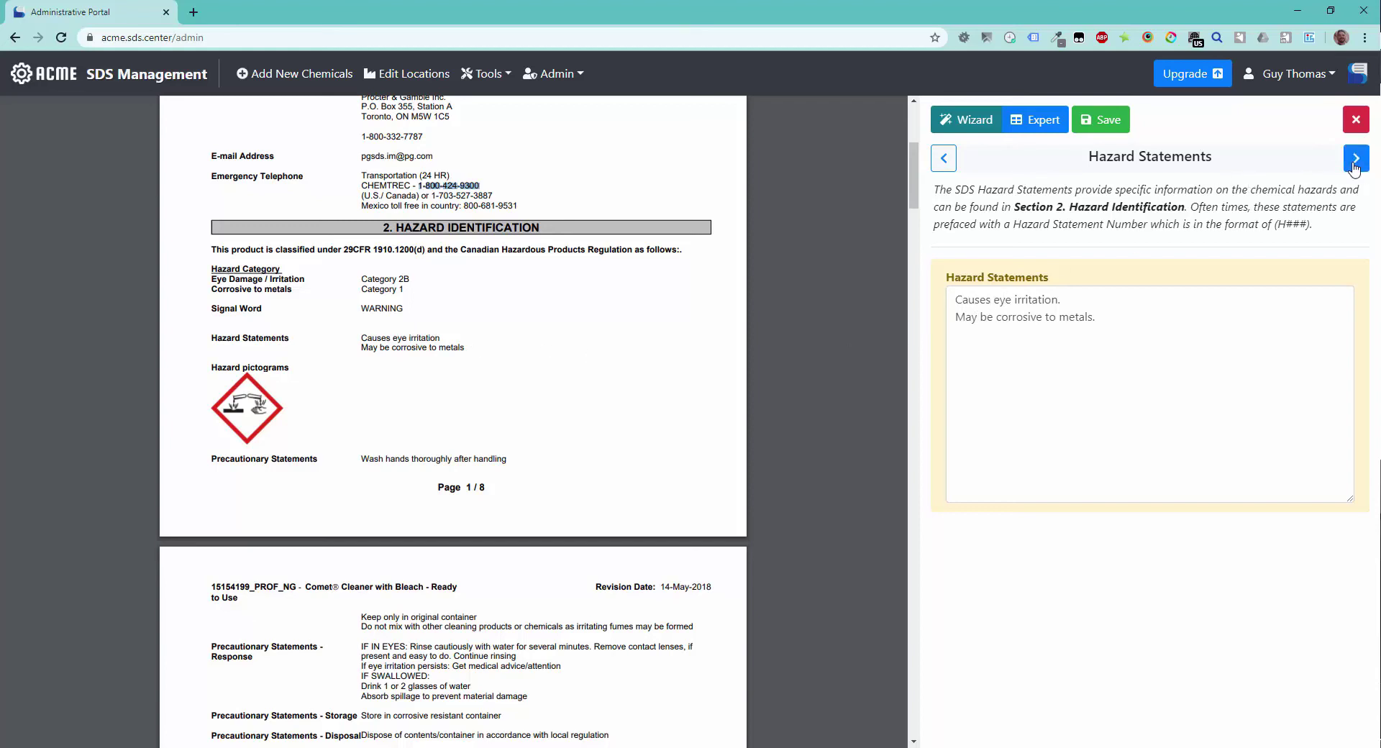
click(1355, 159)
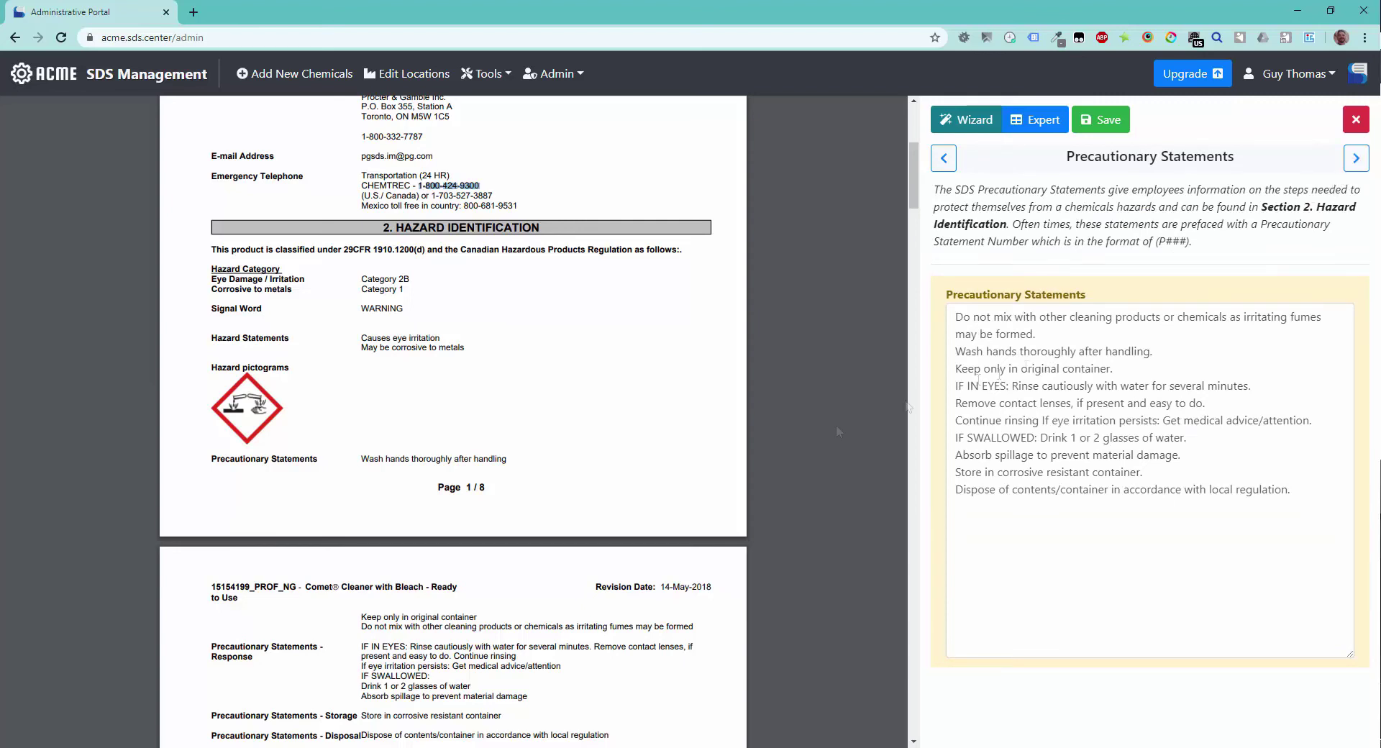
Accept the precautionary statements and delete the HNOC placeholder text, leaving it empty
scroll(837, 432, down, 2)
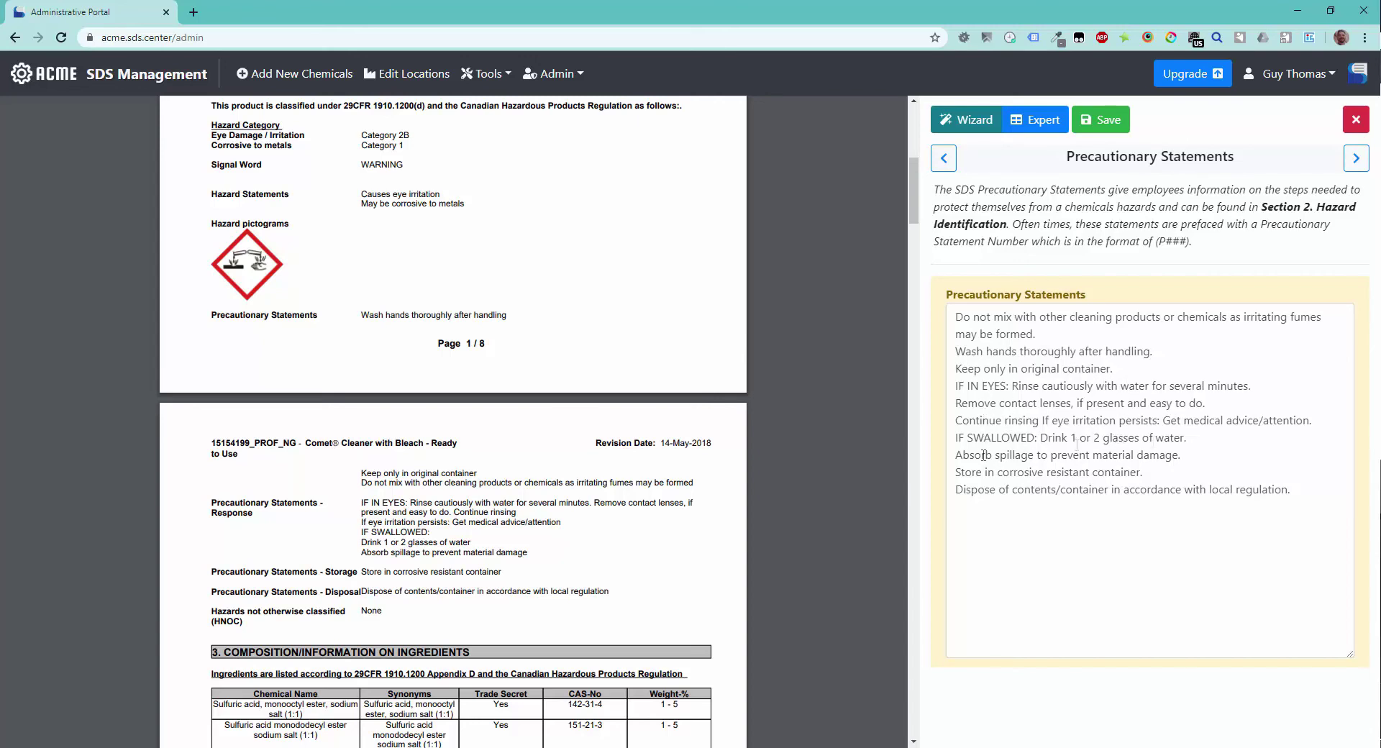
click(1349, 171)
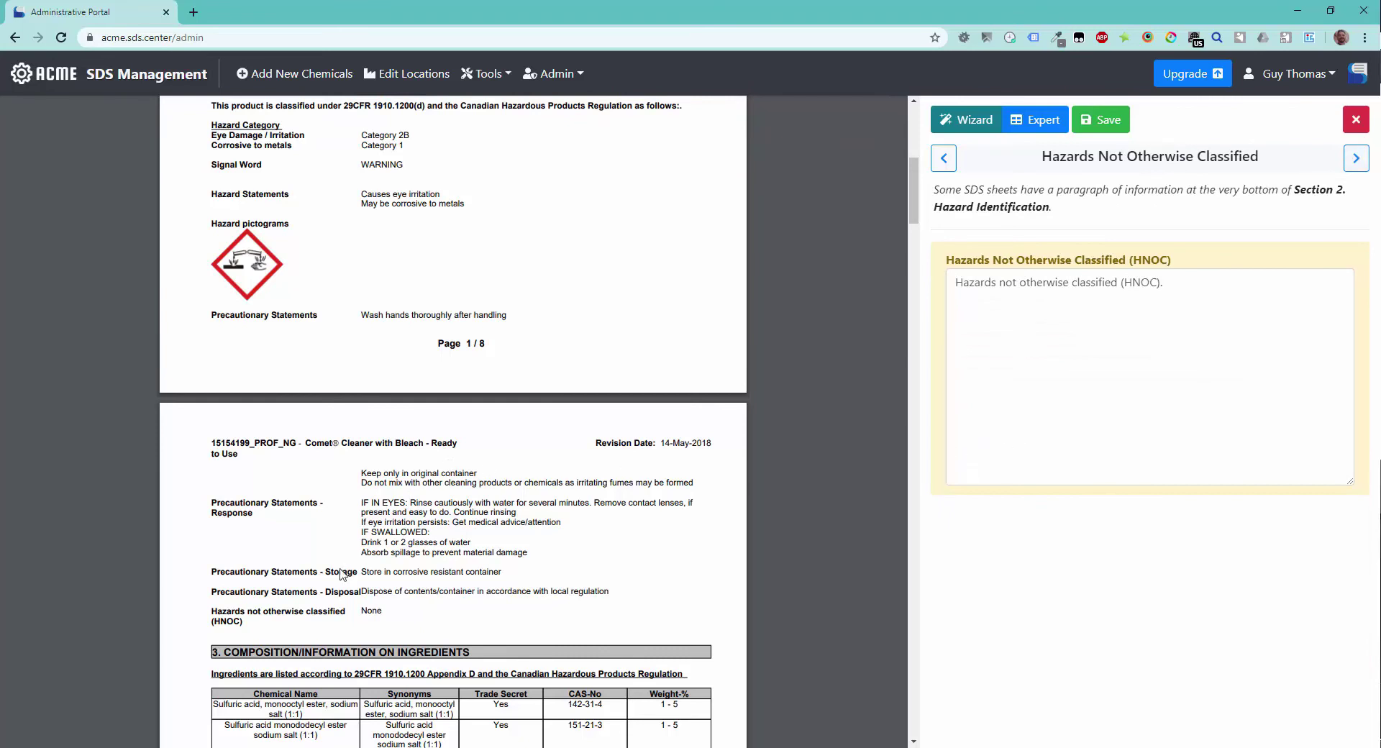
scroll(316, 562, down, 1)
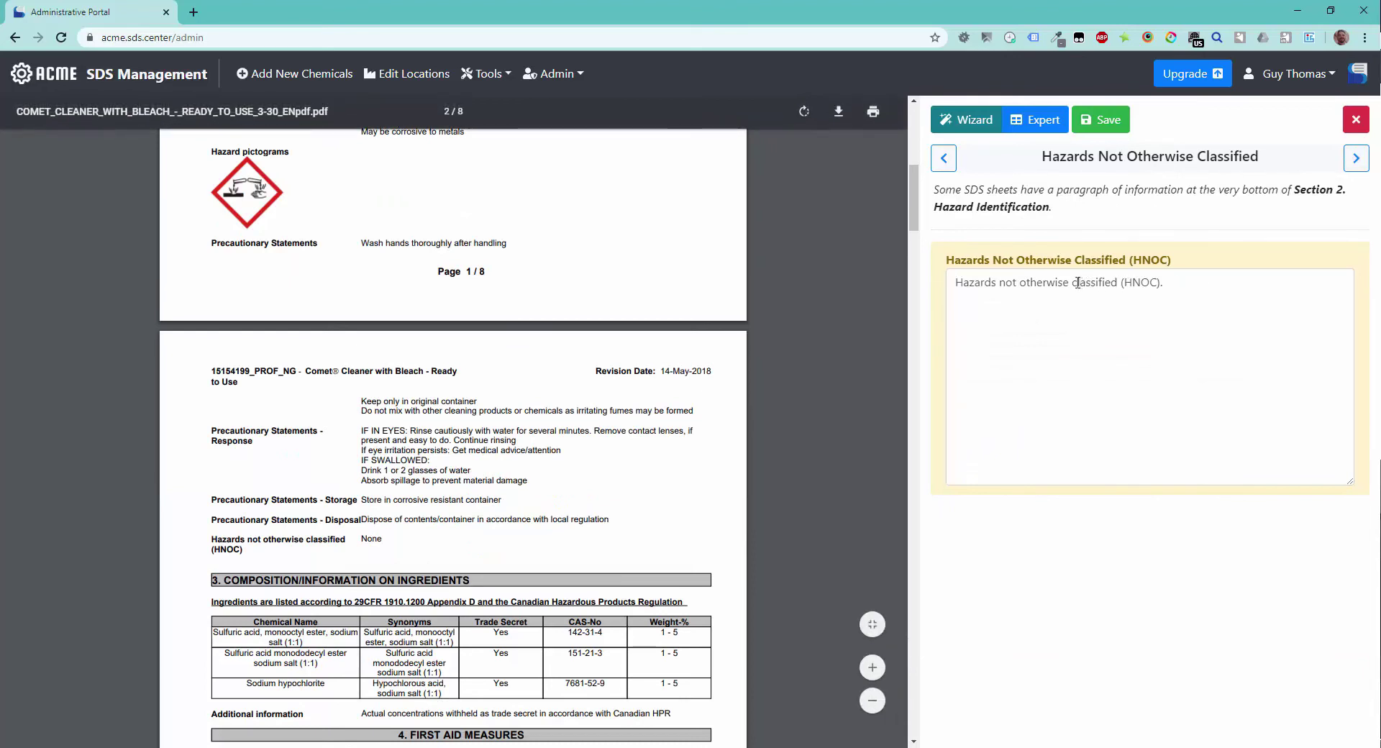
drag(1076, 283, 1162, 282)
drag(952, 281, 915, 298)
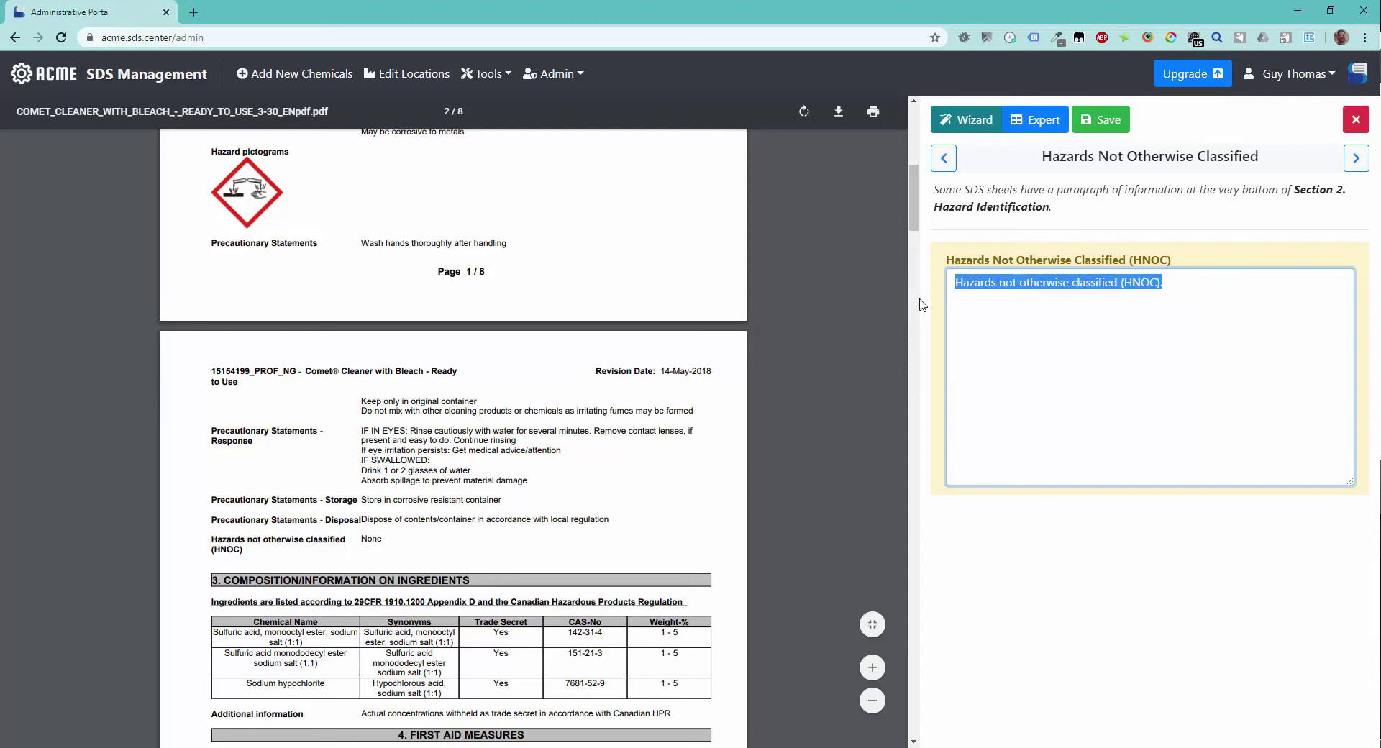
key(BackSpace)
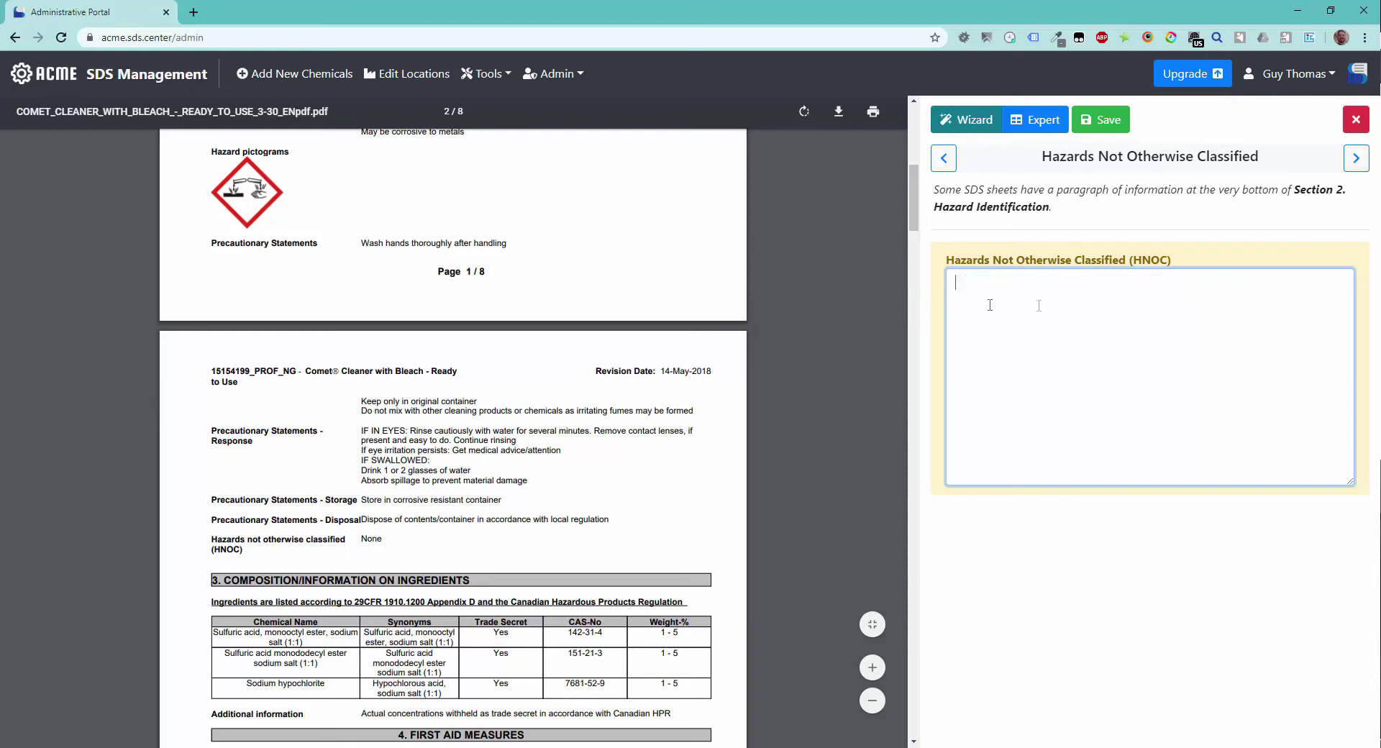
click(1356, 158)
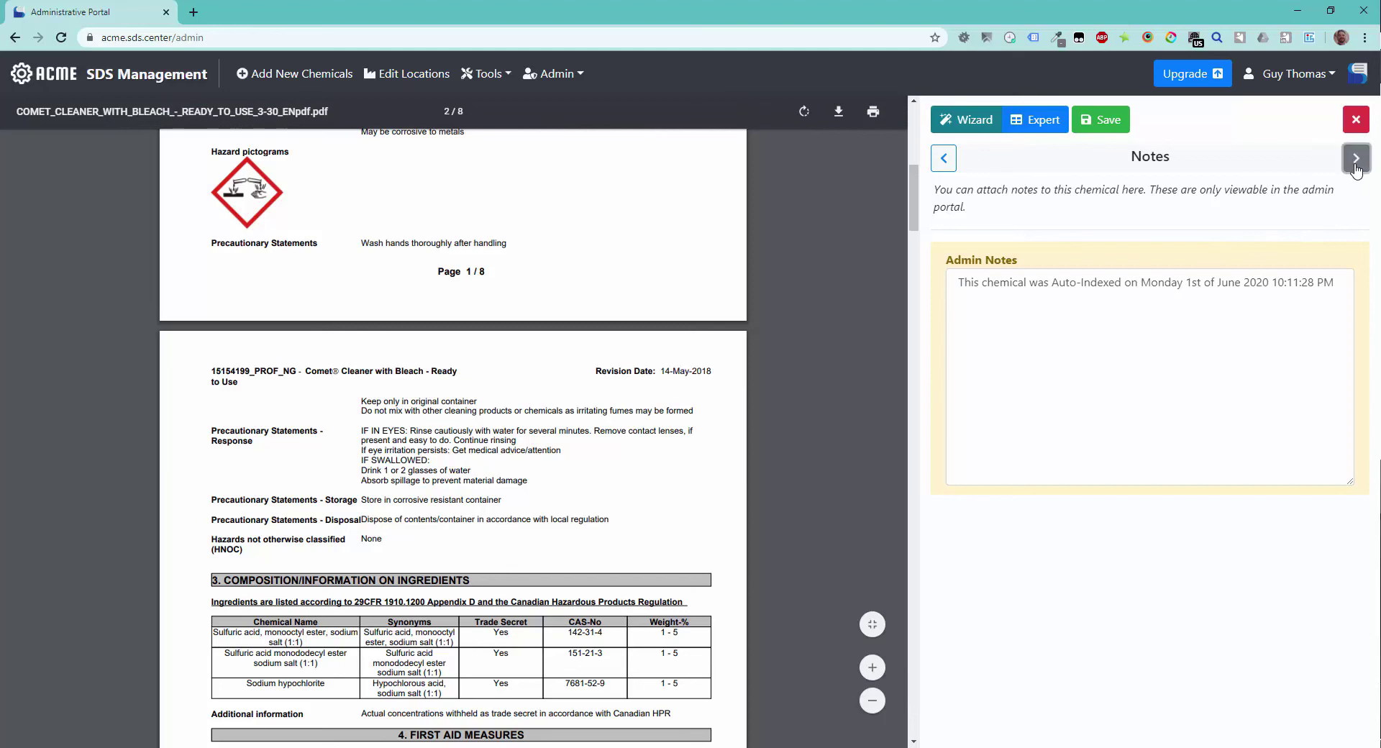
Save the Comet Cleaner with Bleach - Ready to Use record and exit the indexing wizard
click(1104, 131)
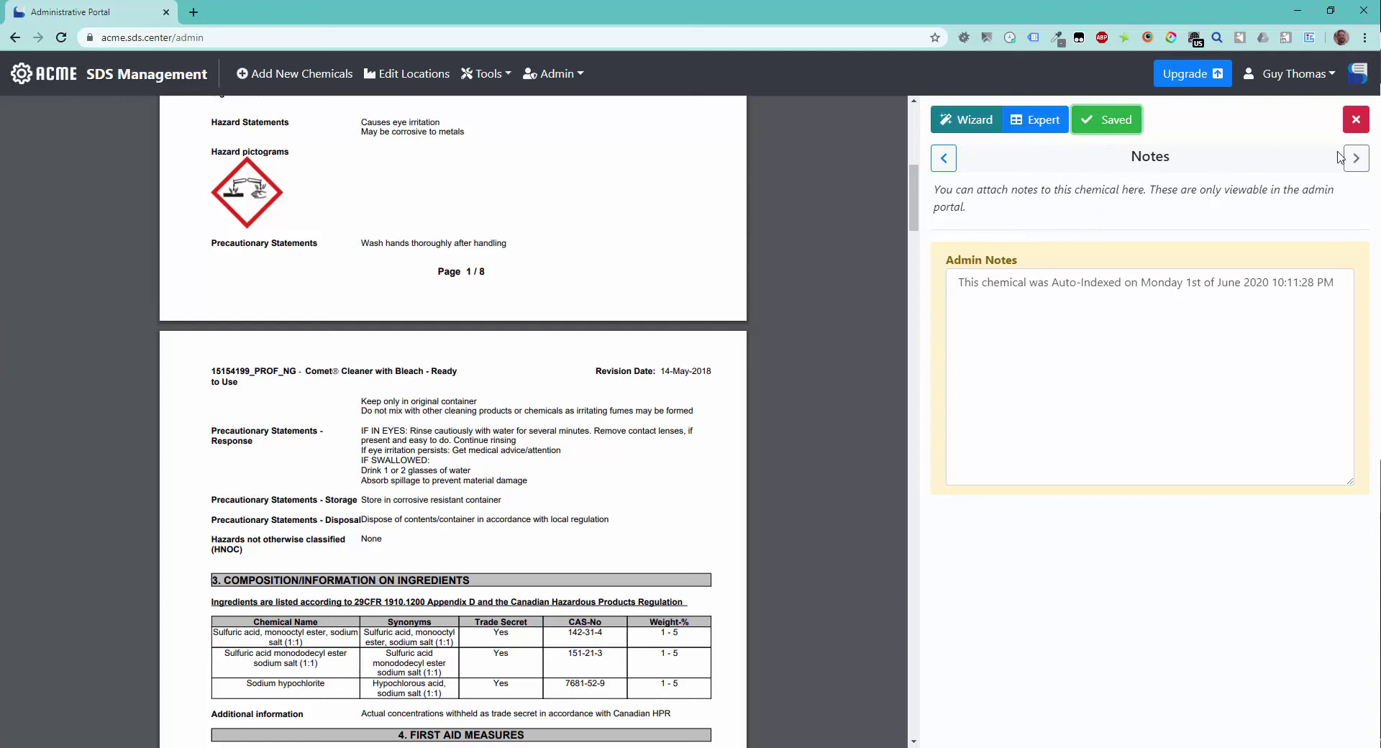
click(1357, 120)
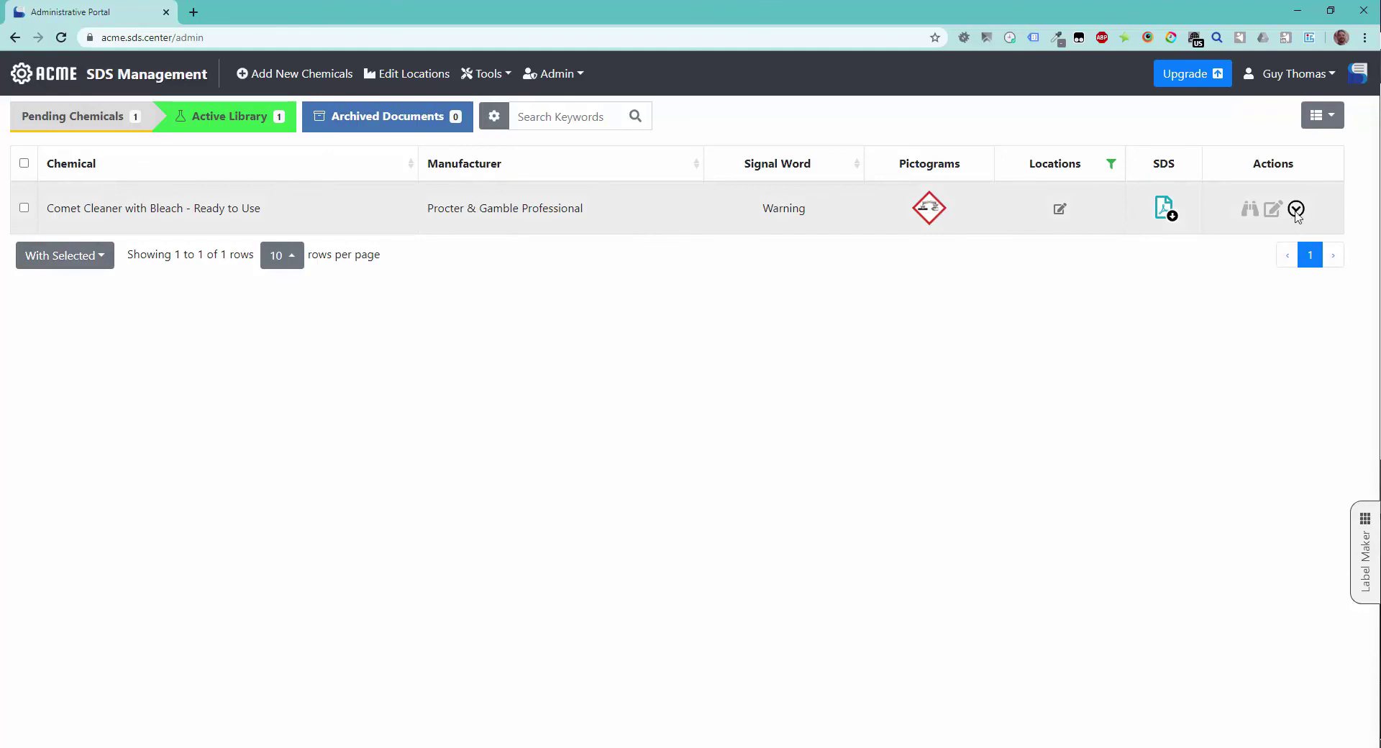
Send the Comet Cleaner row to the Active Library, leaving Pending Chemicals at 0
click(1295, 210)
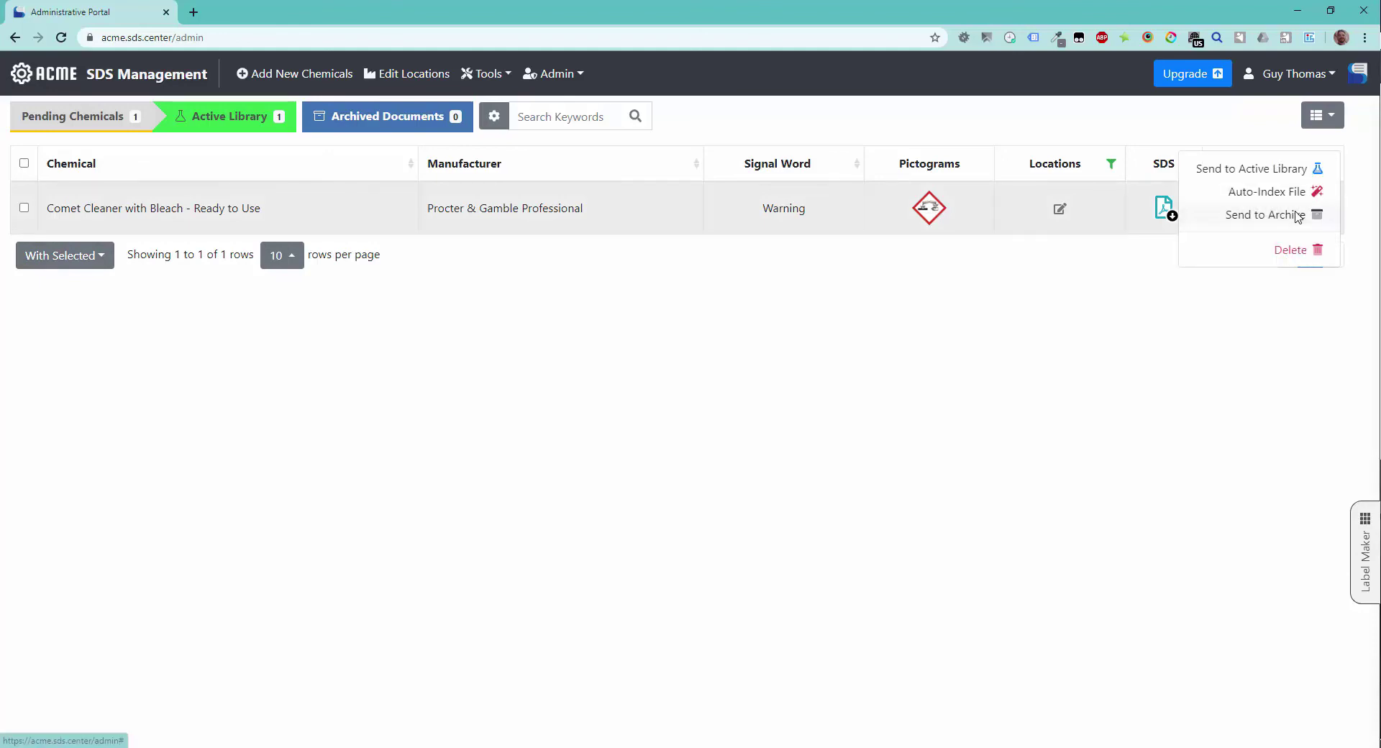
click(1277, 171)
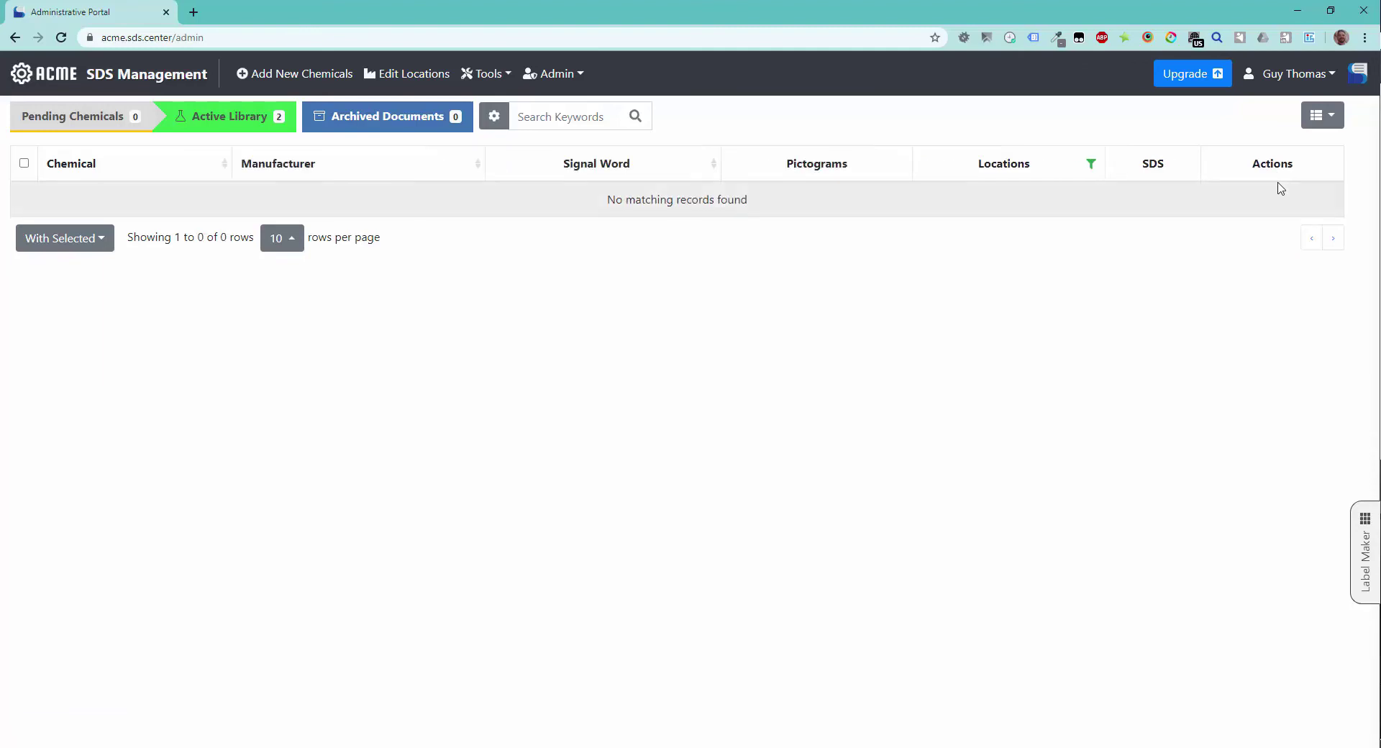
View the Active Library, log out of the admin portal, and return to the employee portal
click(233, 127)
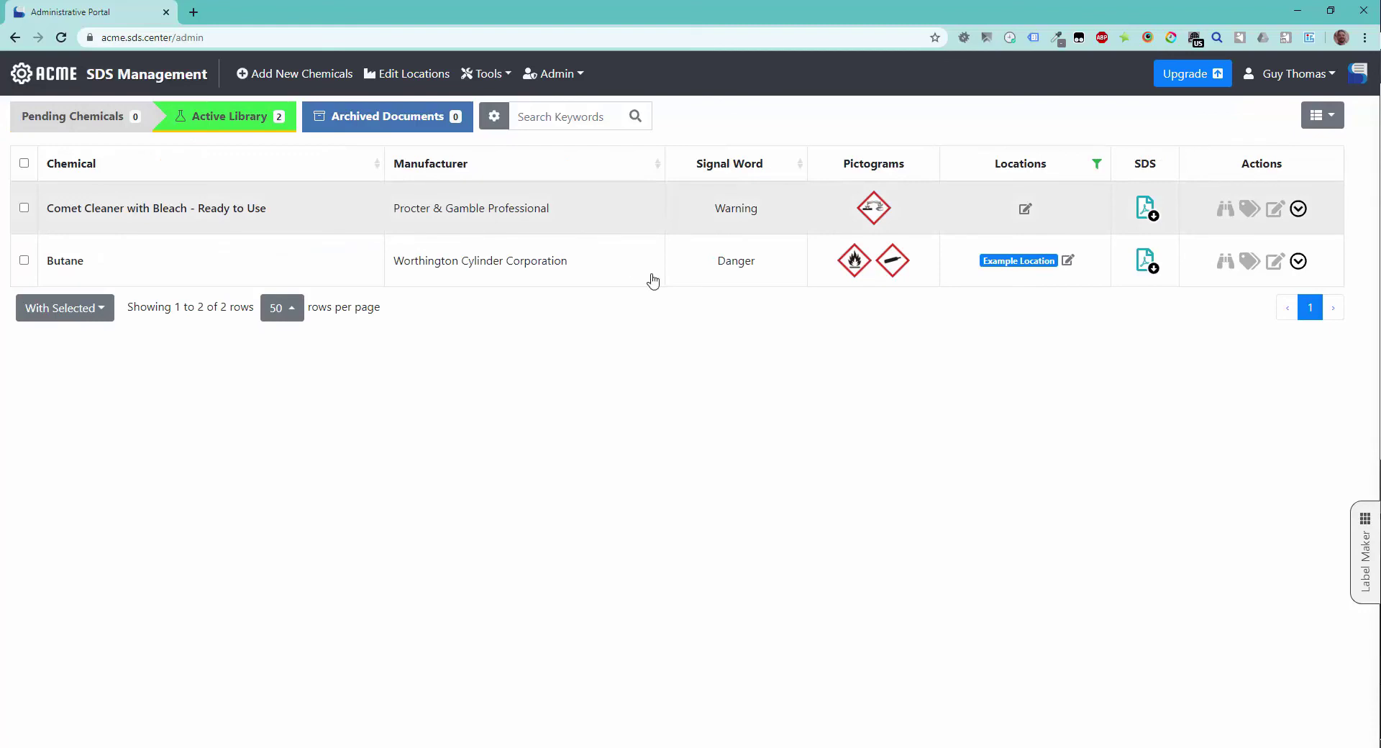
click(1319, 74)
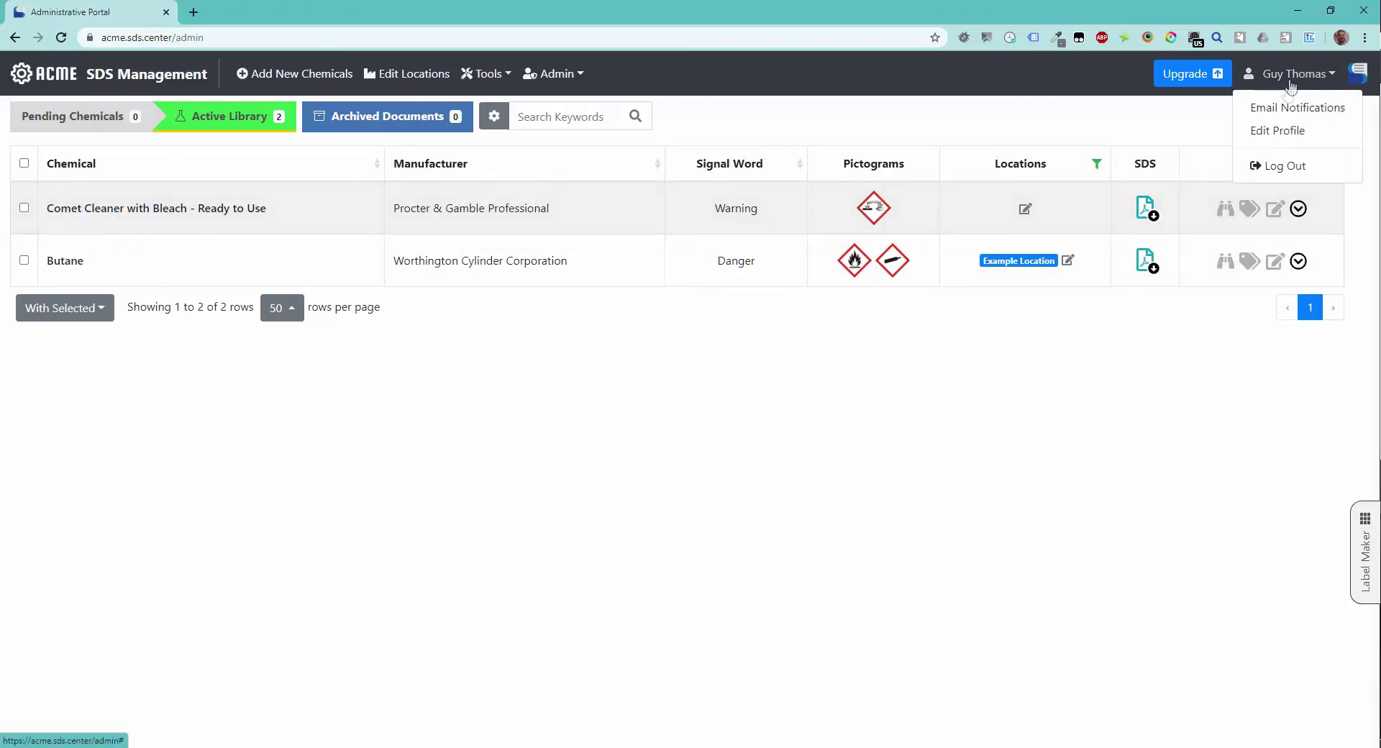
click(1285, 166)
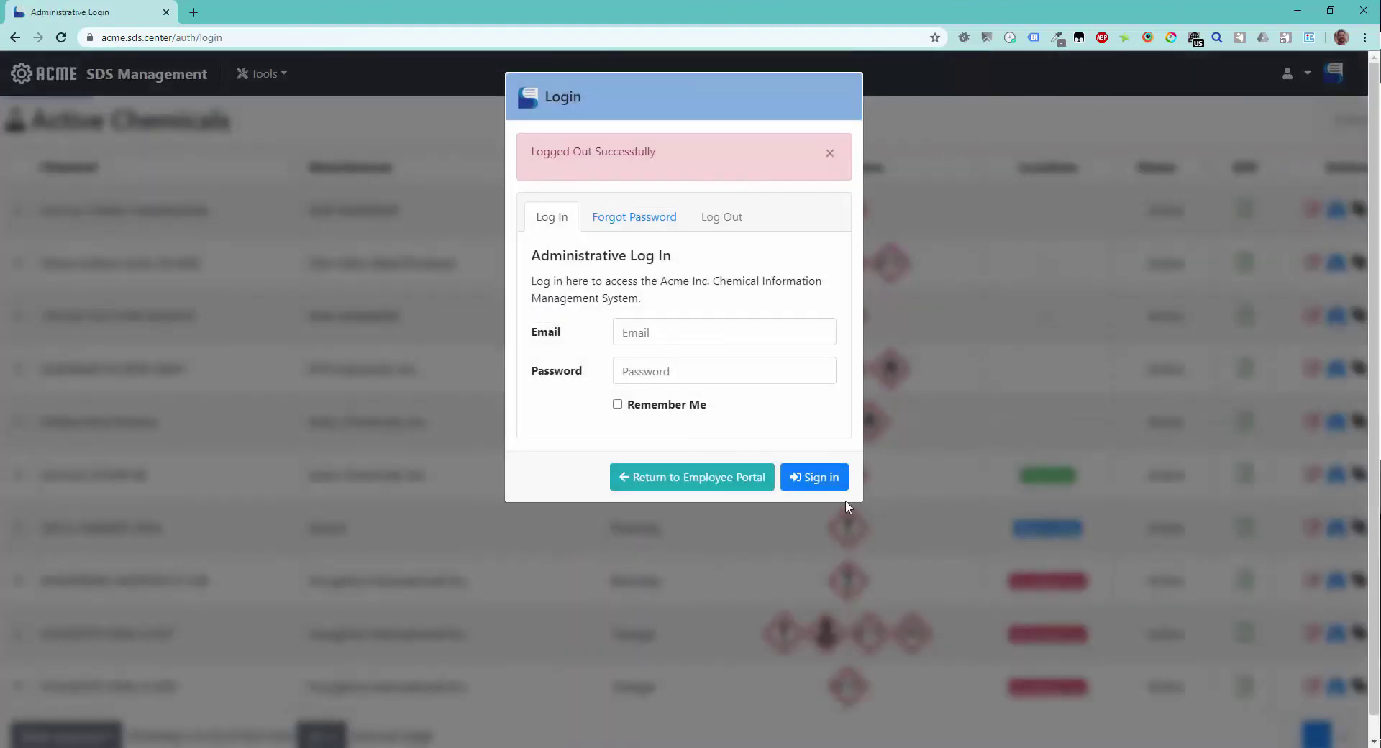
click(712, 482)
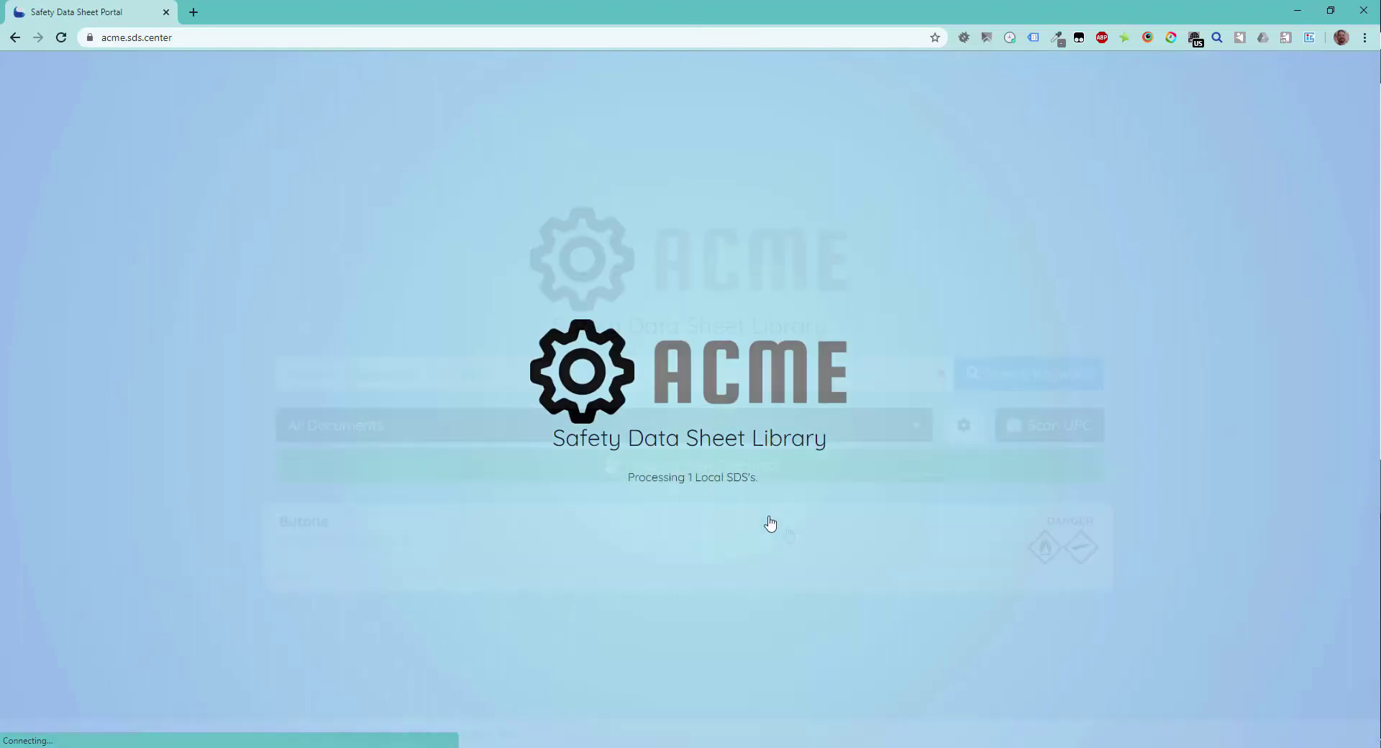